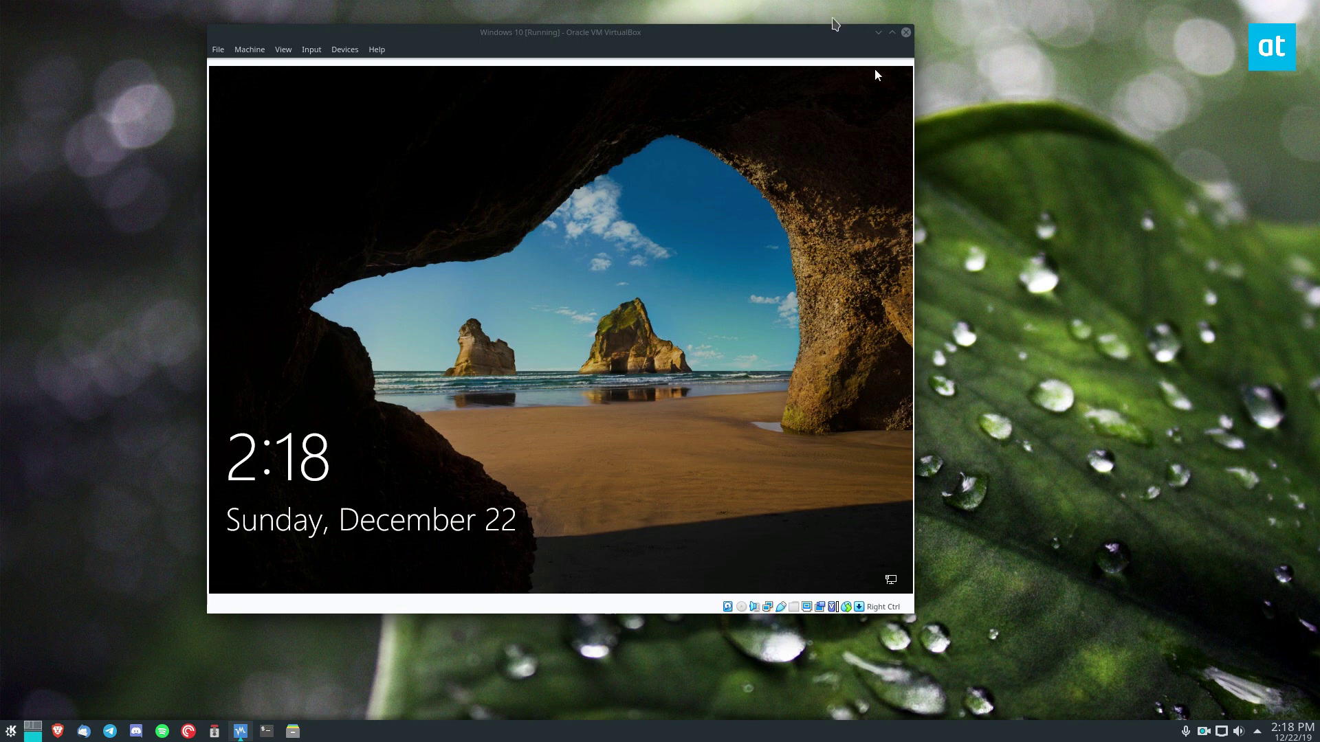
- Move the VirtualBox VM window to the right and open a Konsole terminal on the host
left_click_drag(787, 47, 972, 40)
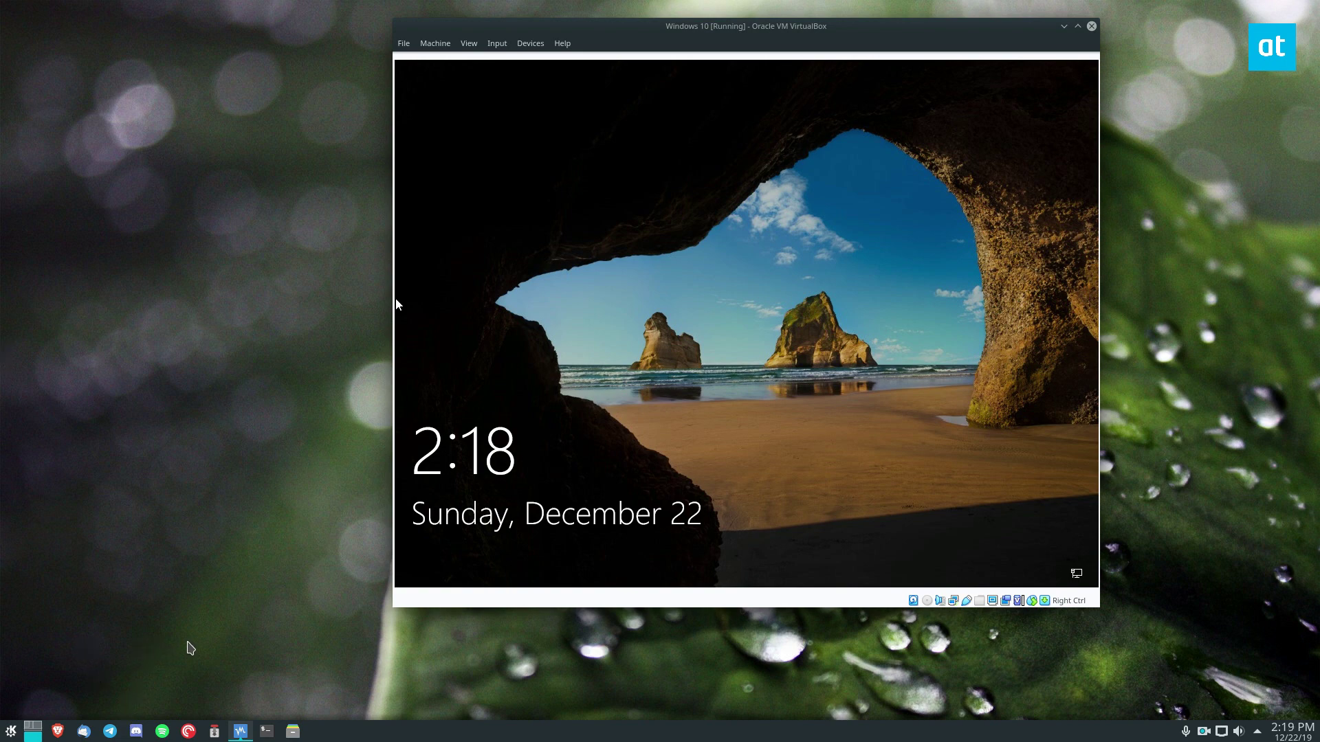
left_click(267, 731)
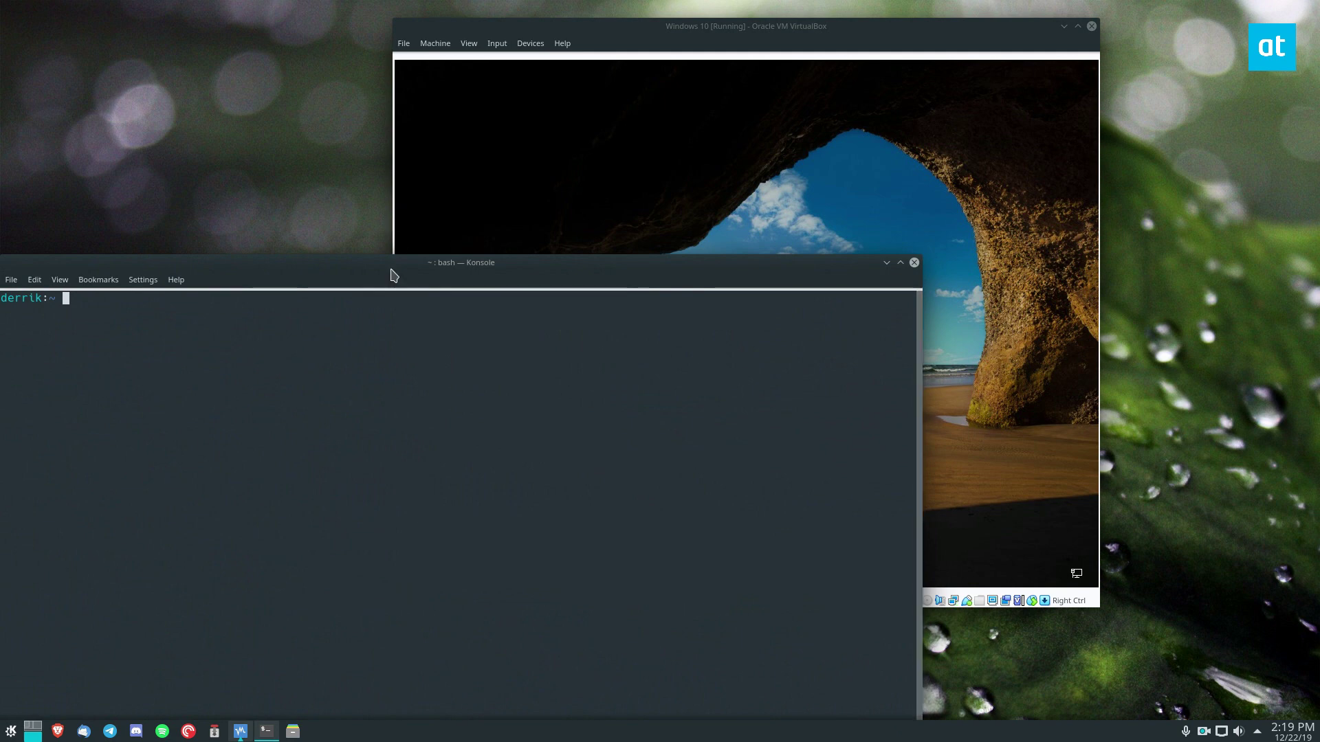
- Move the Konsole window higher, then minimize it to reveal the Windows 10 lock screen
left_click_drag(394, 275, 456, 162)
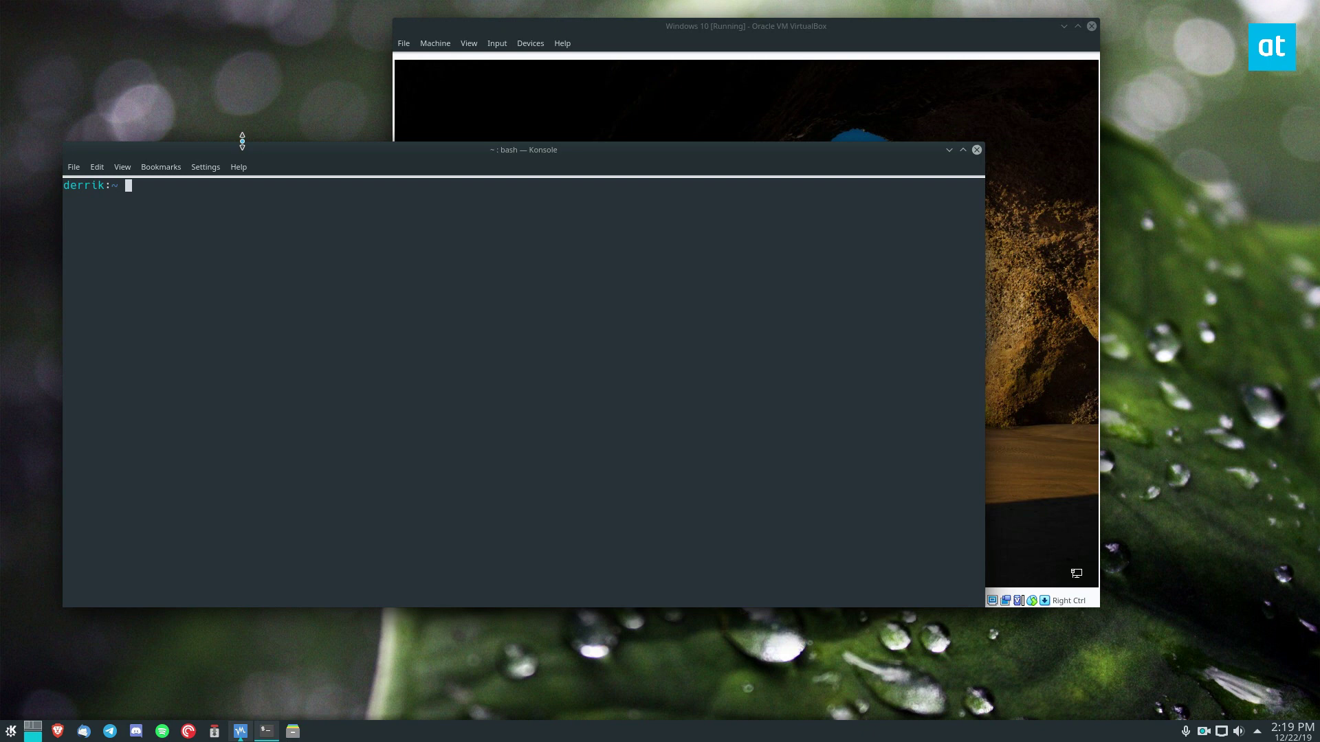
left_click(948, 150)
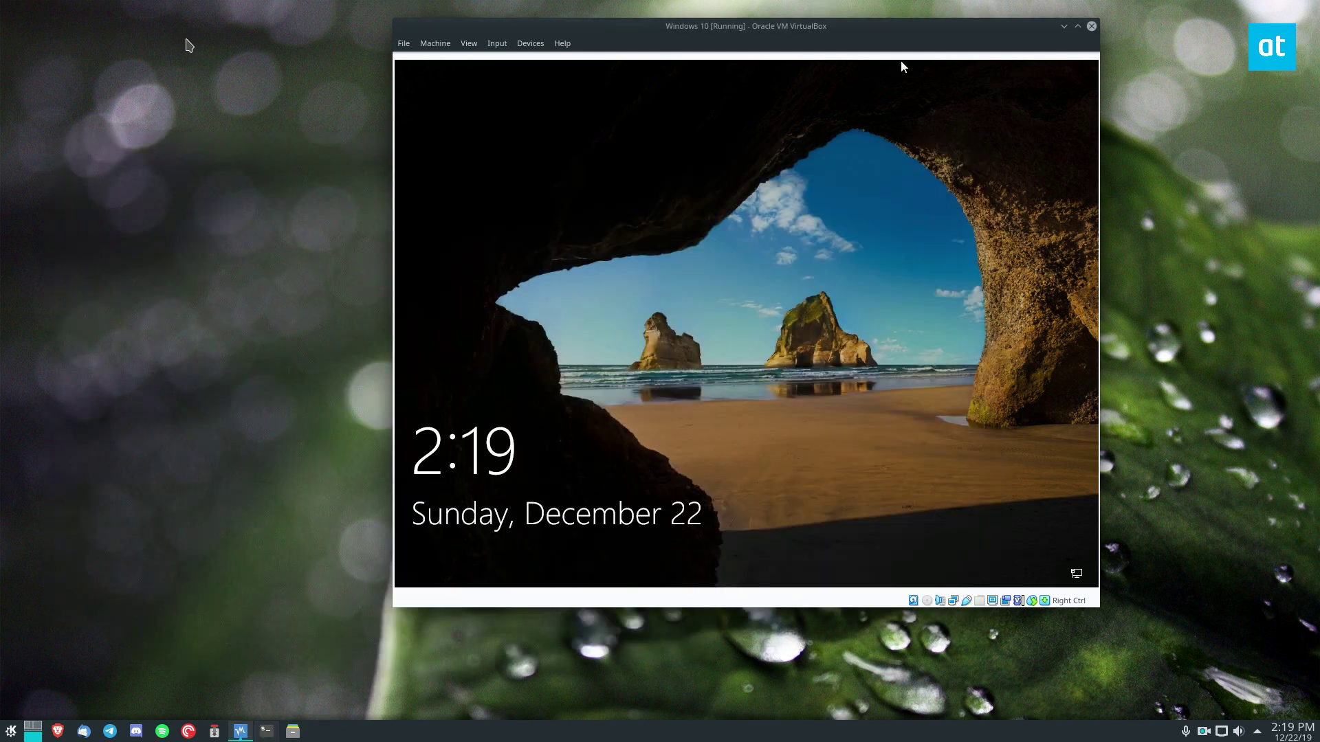
- Unlock the Windows 10 guest by entering the account password
left_click(744, 406)
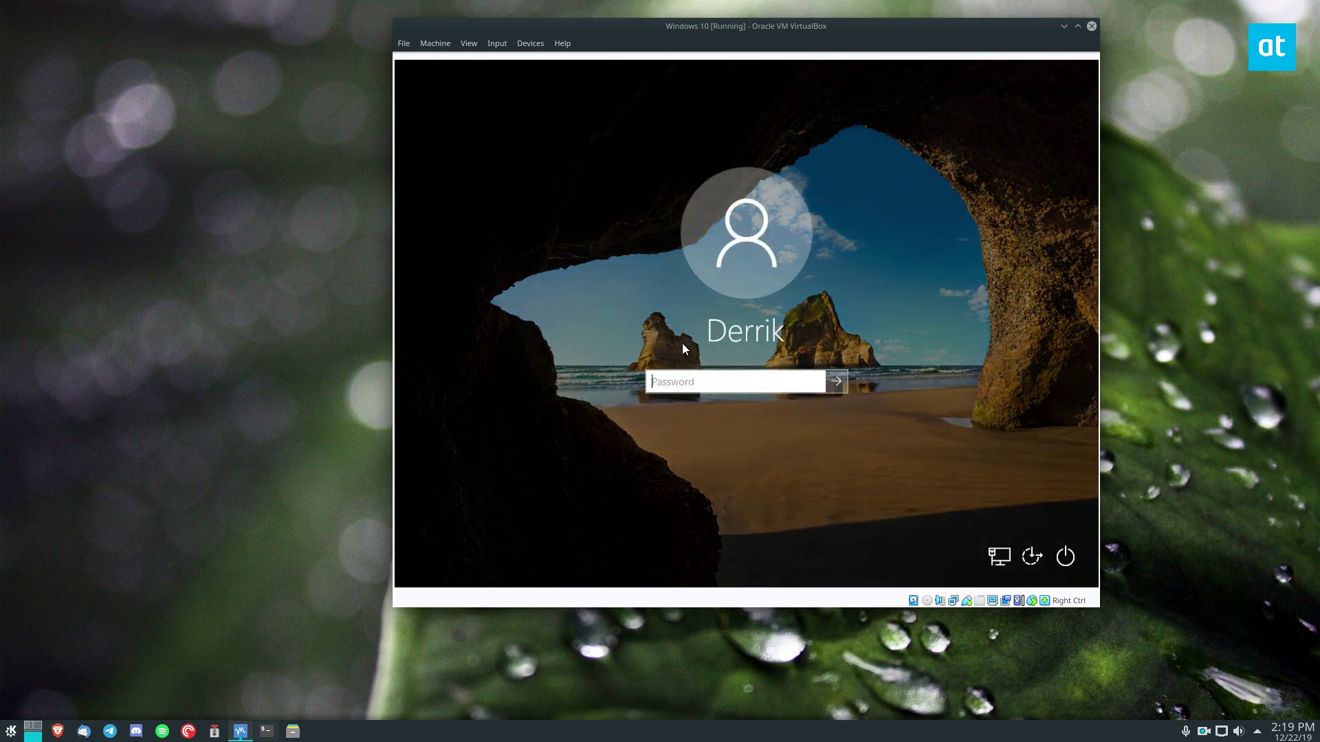
type("********")
key("Return")
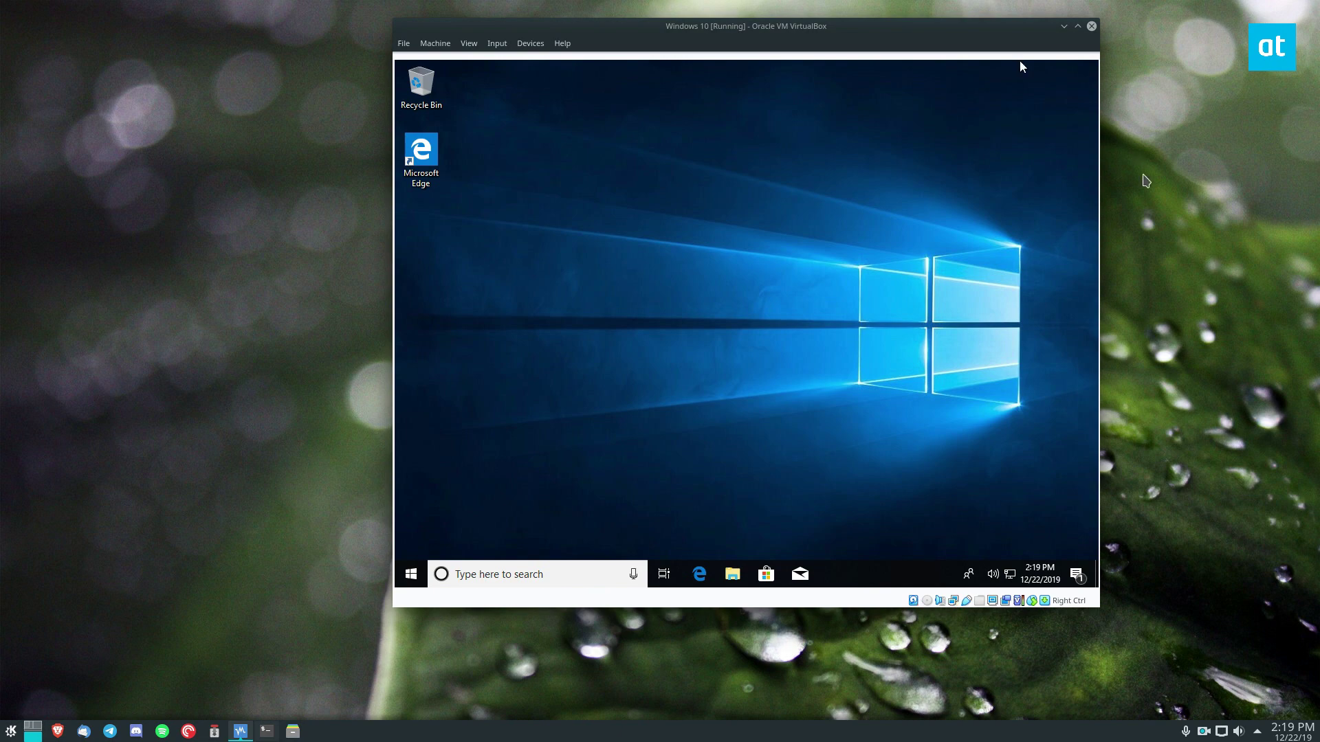
- Search 'filezilla' from the Start menu and open the FileZilla download page in Edge
left_click(410, 575)
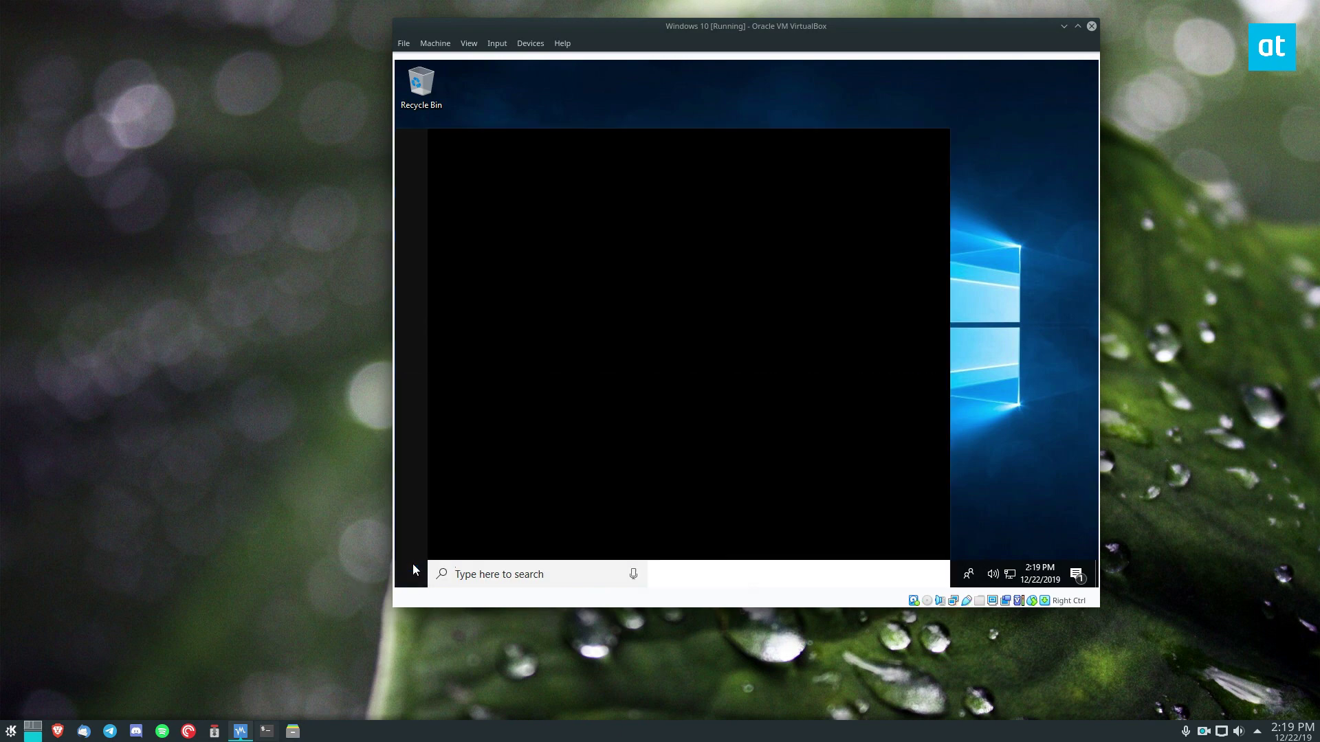
type("f")
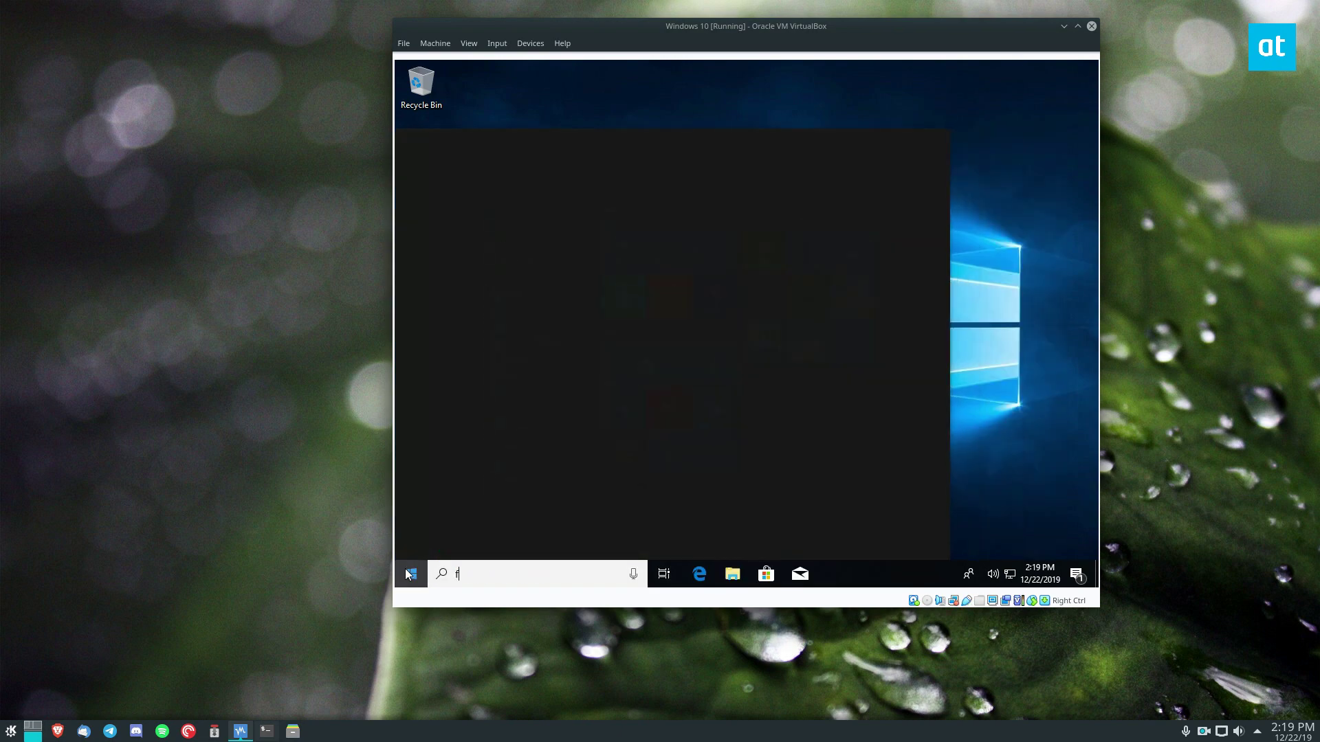
type("ilezilla")
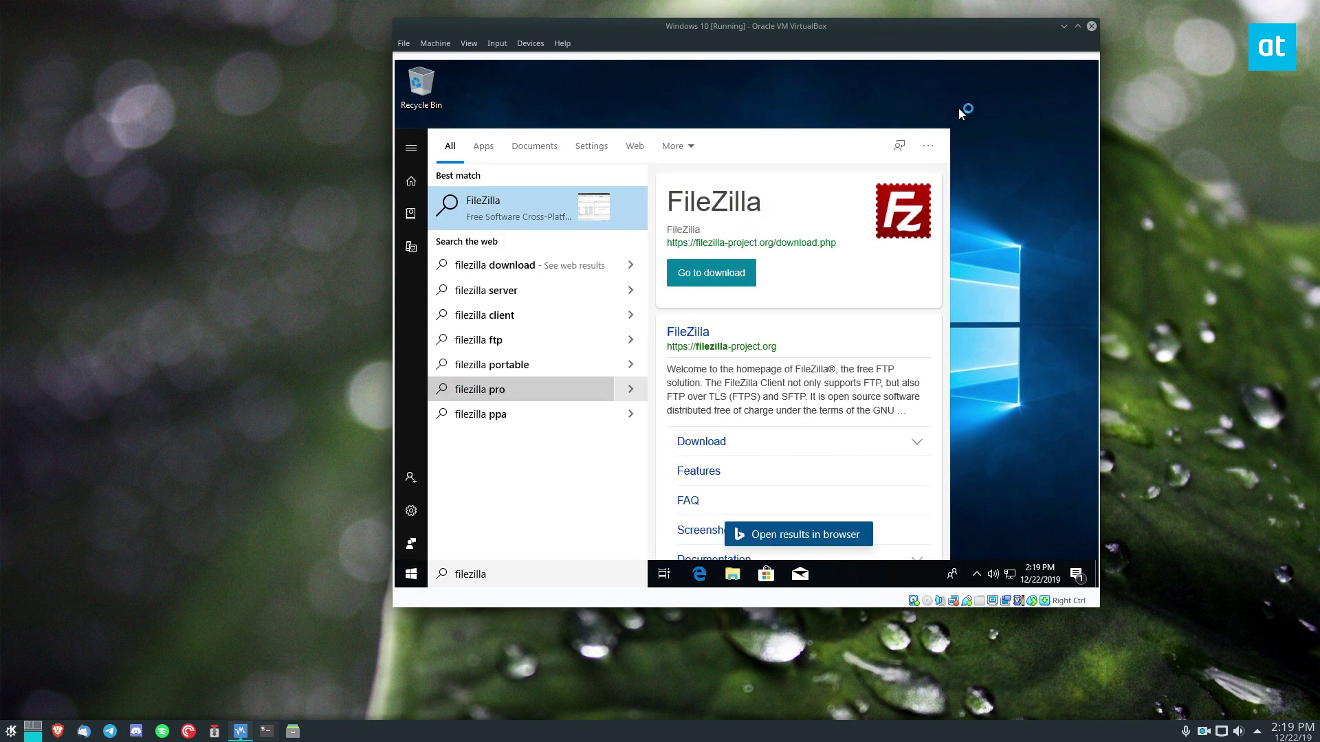
left_click(1029, 158)
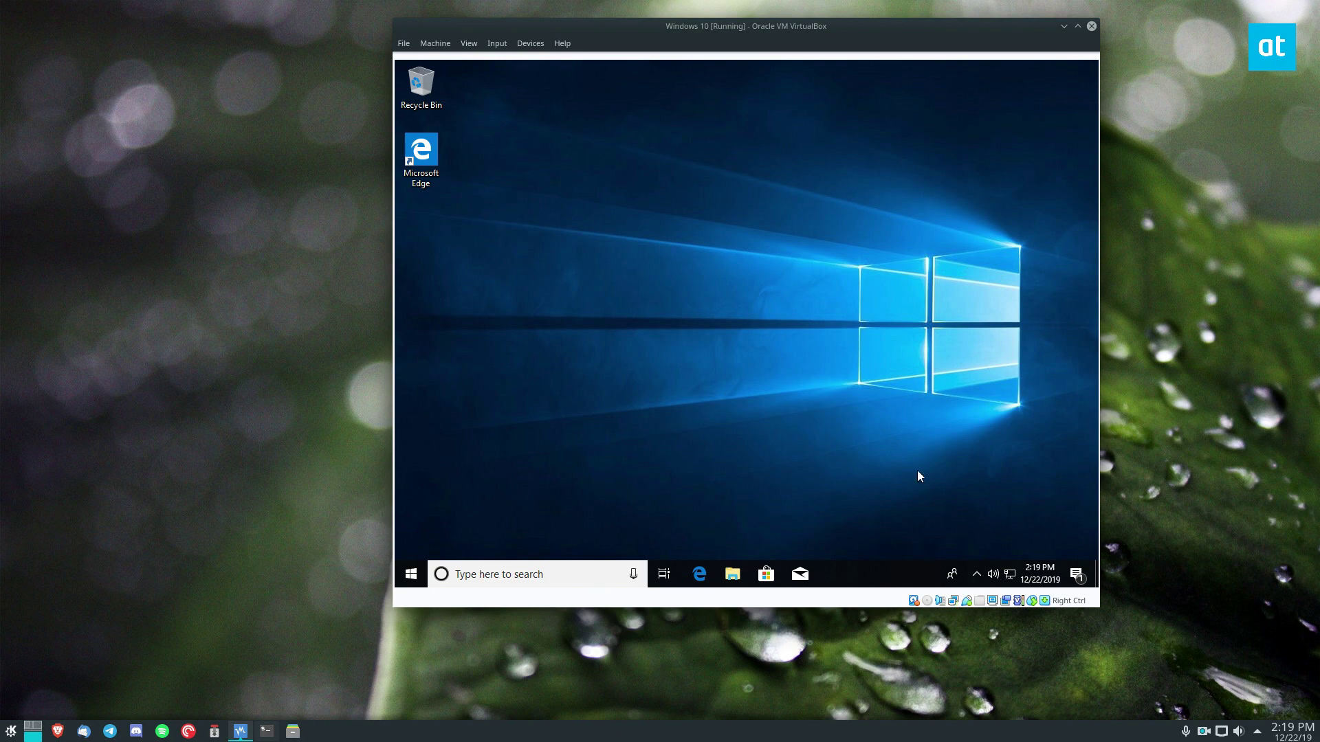
key("super")
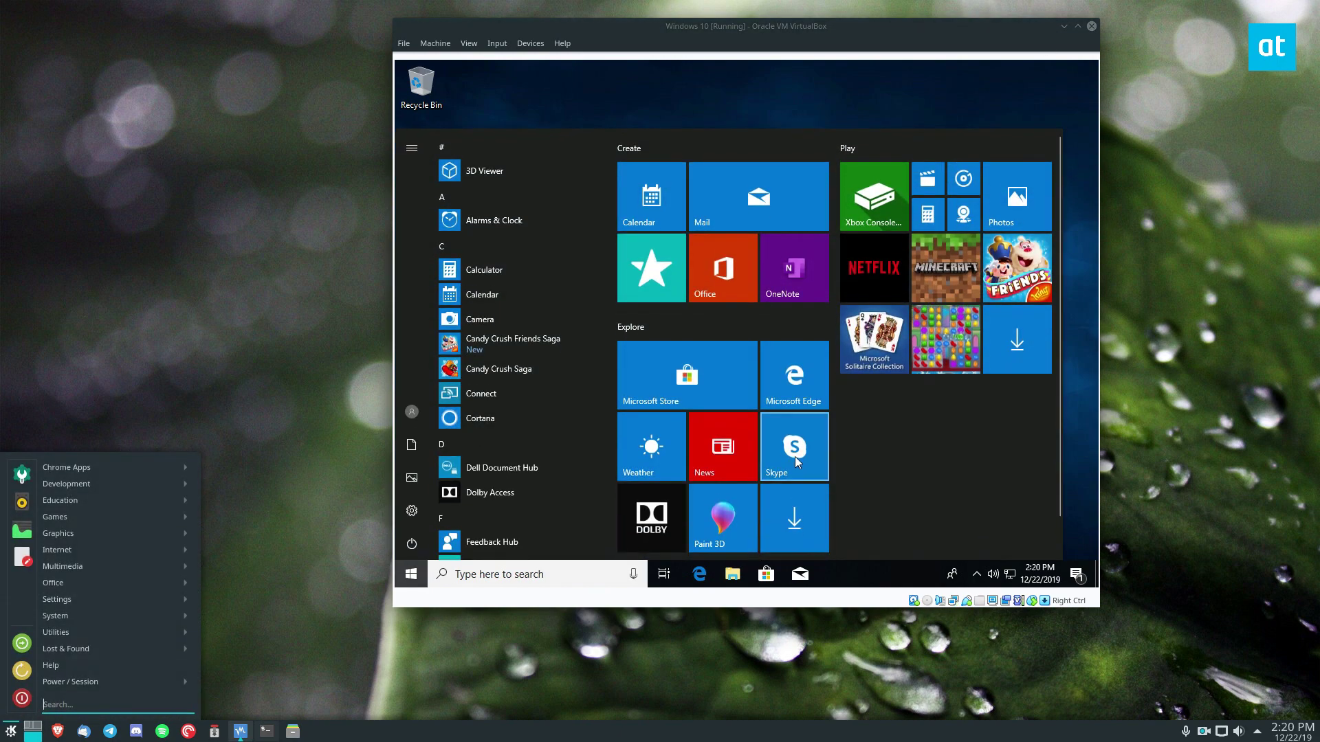
type("f")
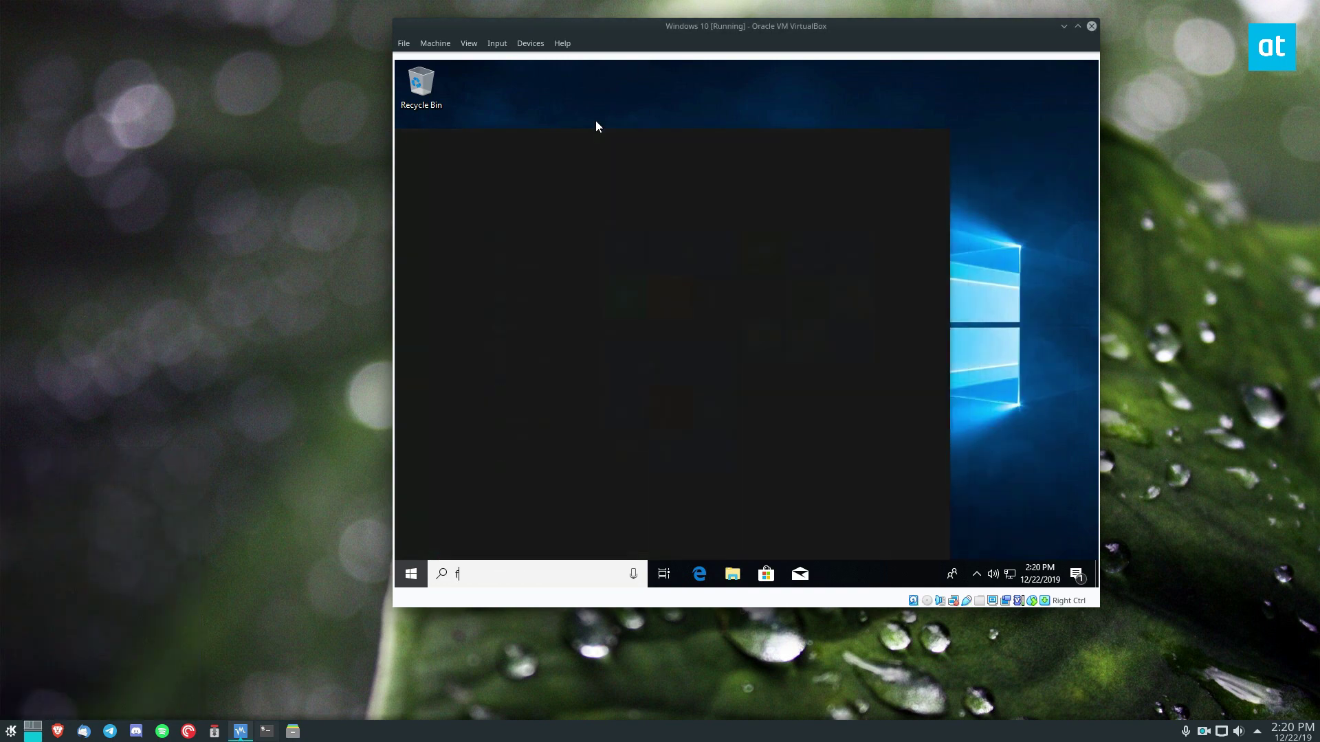
type("ilezilla")
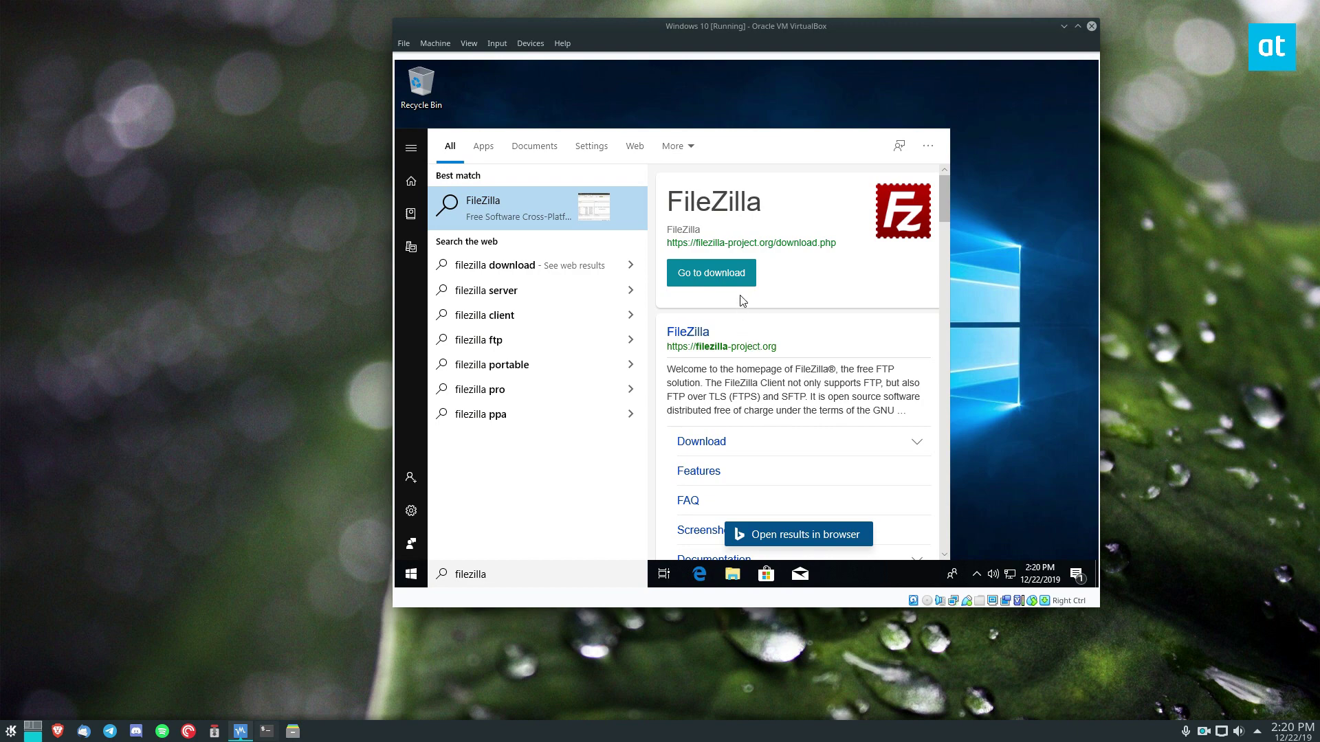
left_click(727, 442)
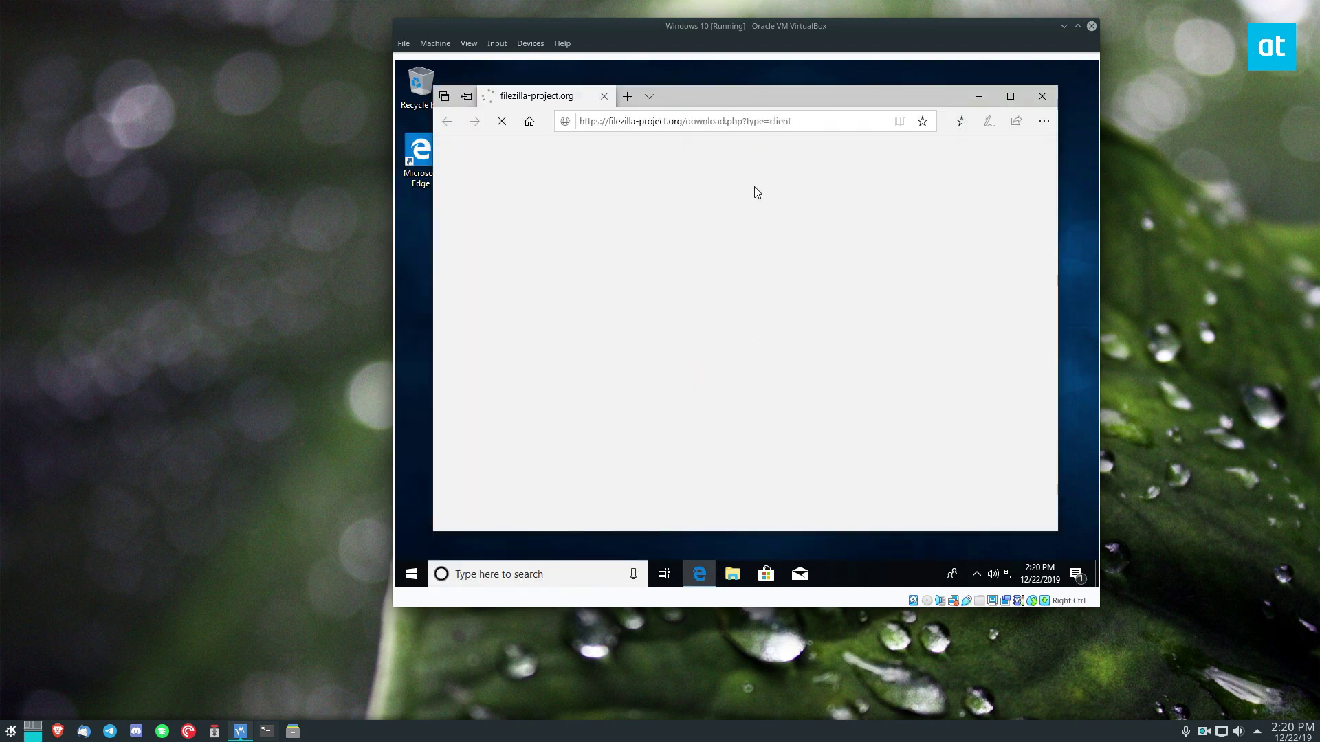
- Download and run the free FileZilla Client installer, then bring Konsole back up
left_click(658, 344)
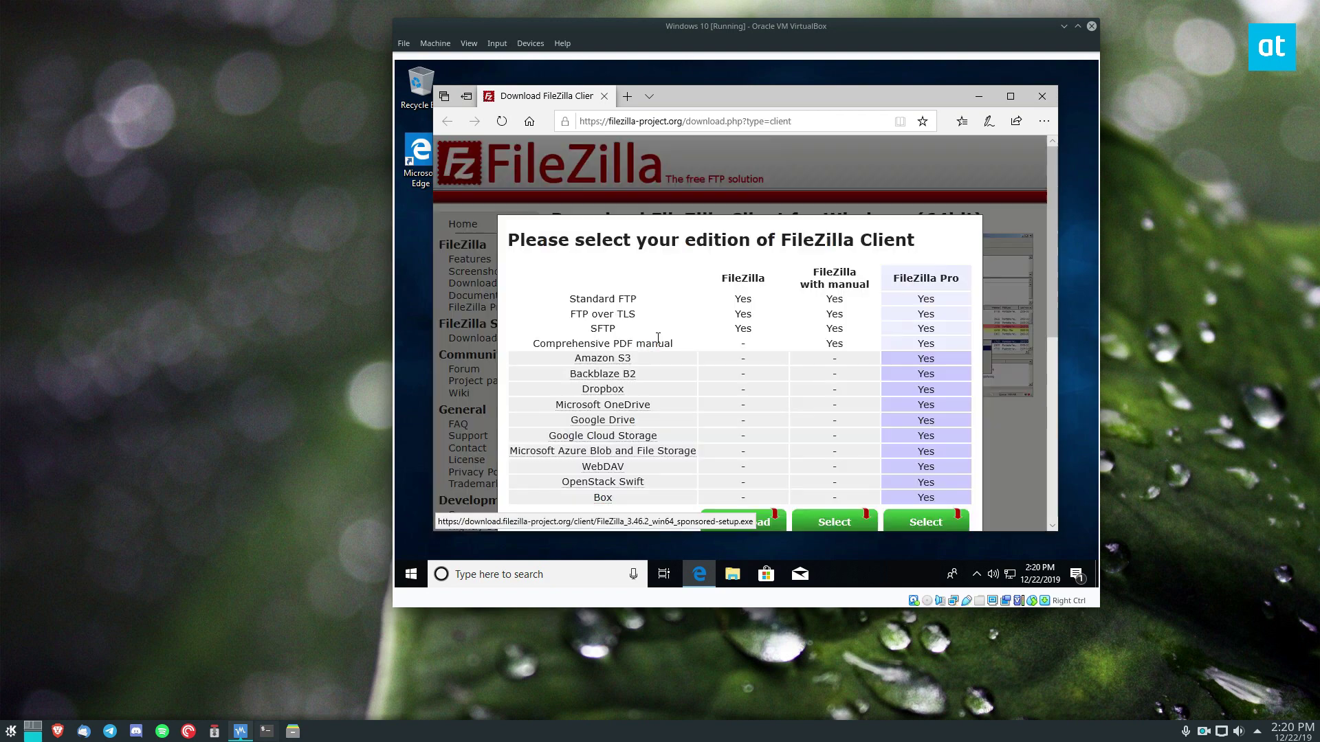
scroll(743, 512, "down", 3)
left_click(744, 520)
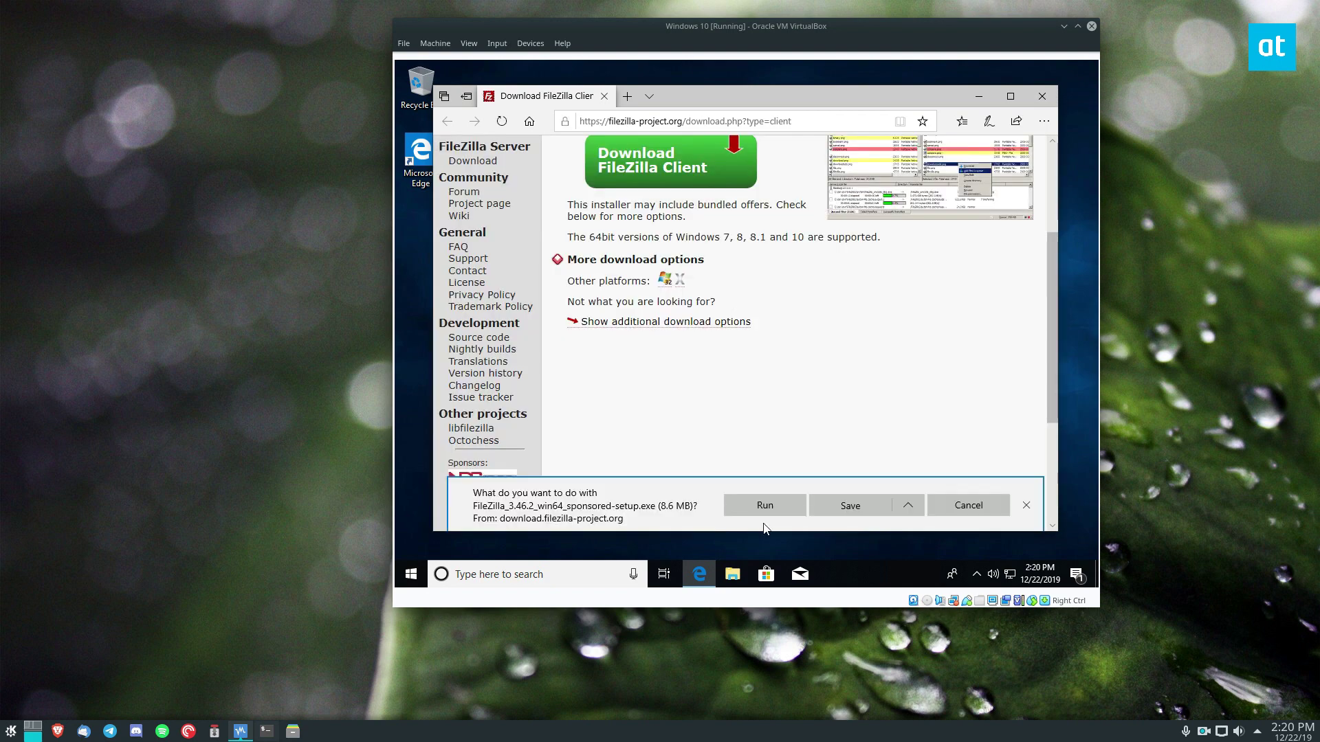
left_click(765, 506)
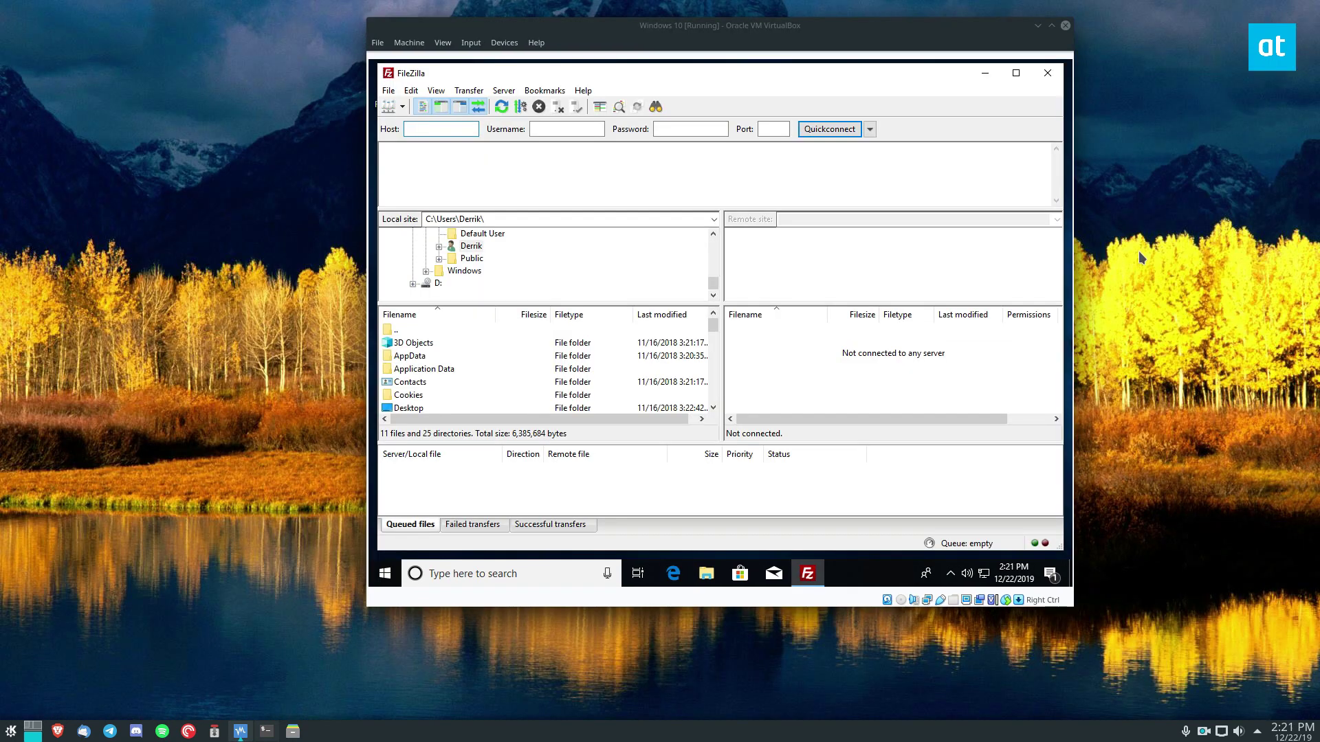
left_click(268, 733)
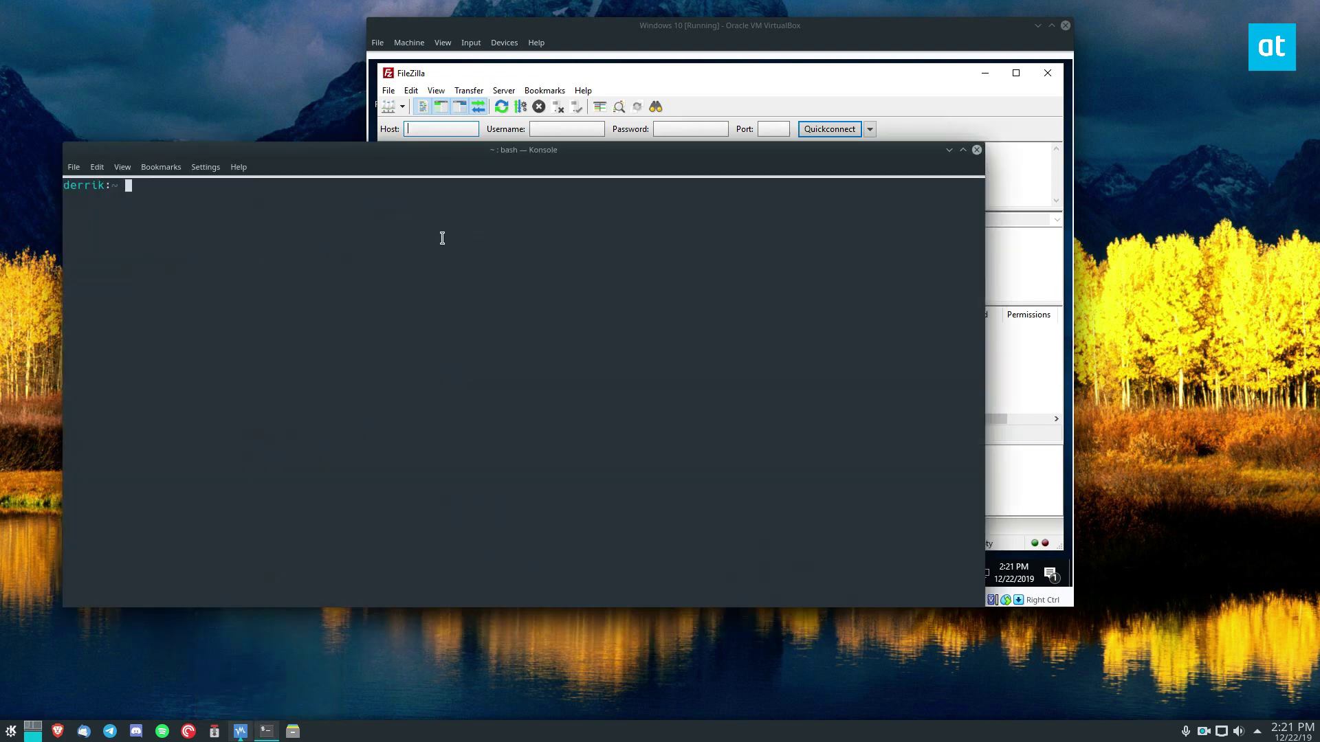
- Print the host name ryzen-desktop with cat /etc/hostname, then raise the VM window
left_click_drag(435, 150, 615, 243)
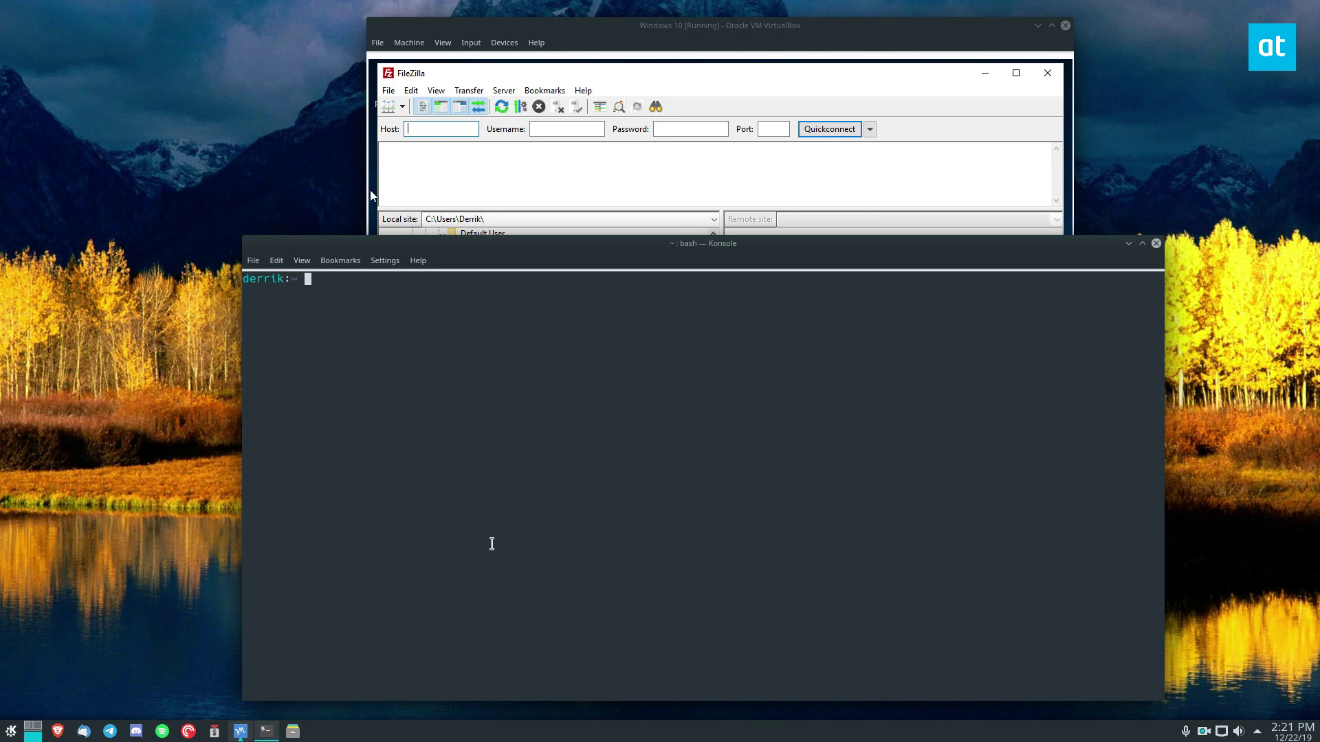
type("cat /etc/hostname")
key("Return")
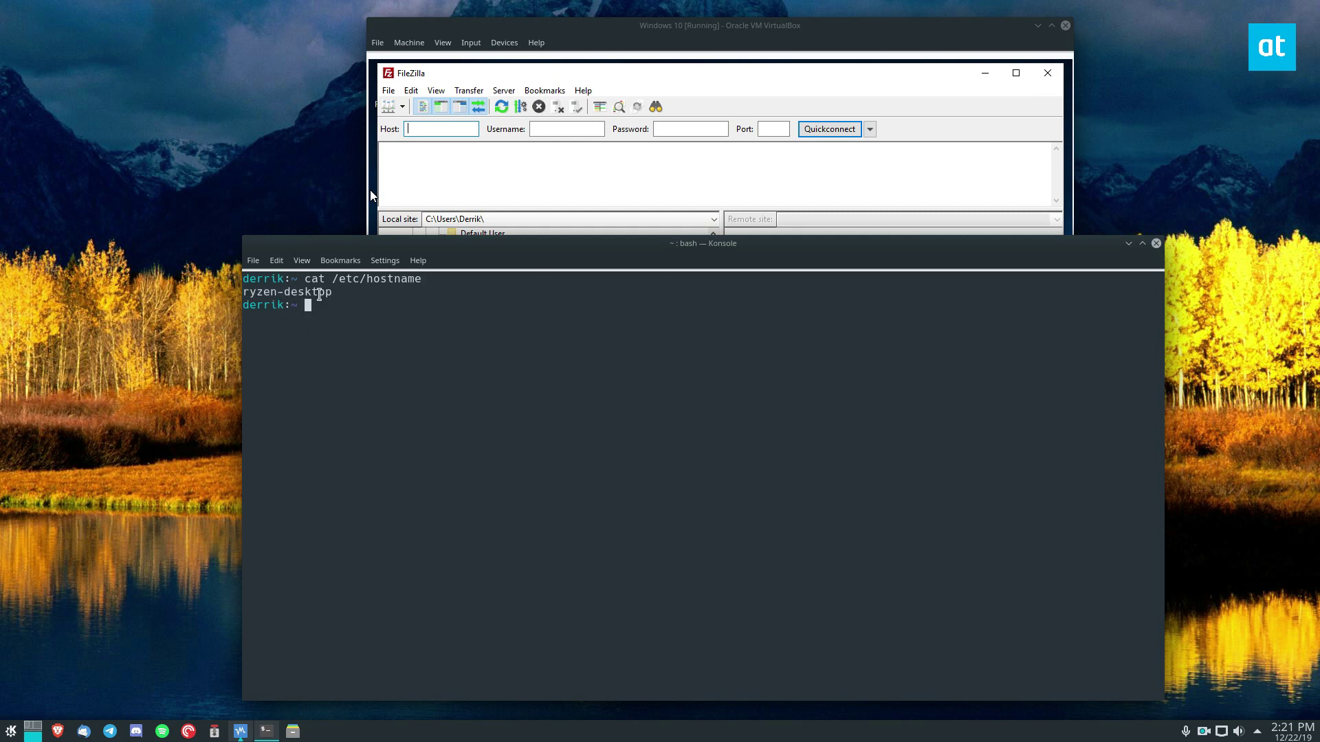
left_click_drag(340, 260, 165, 227)
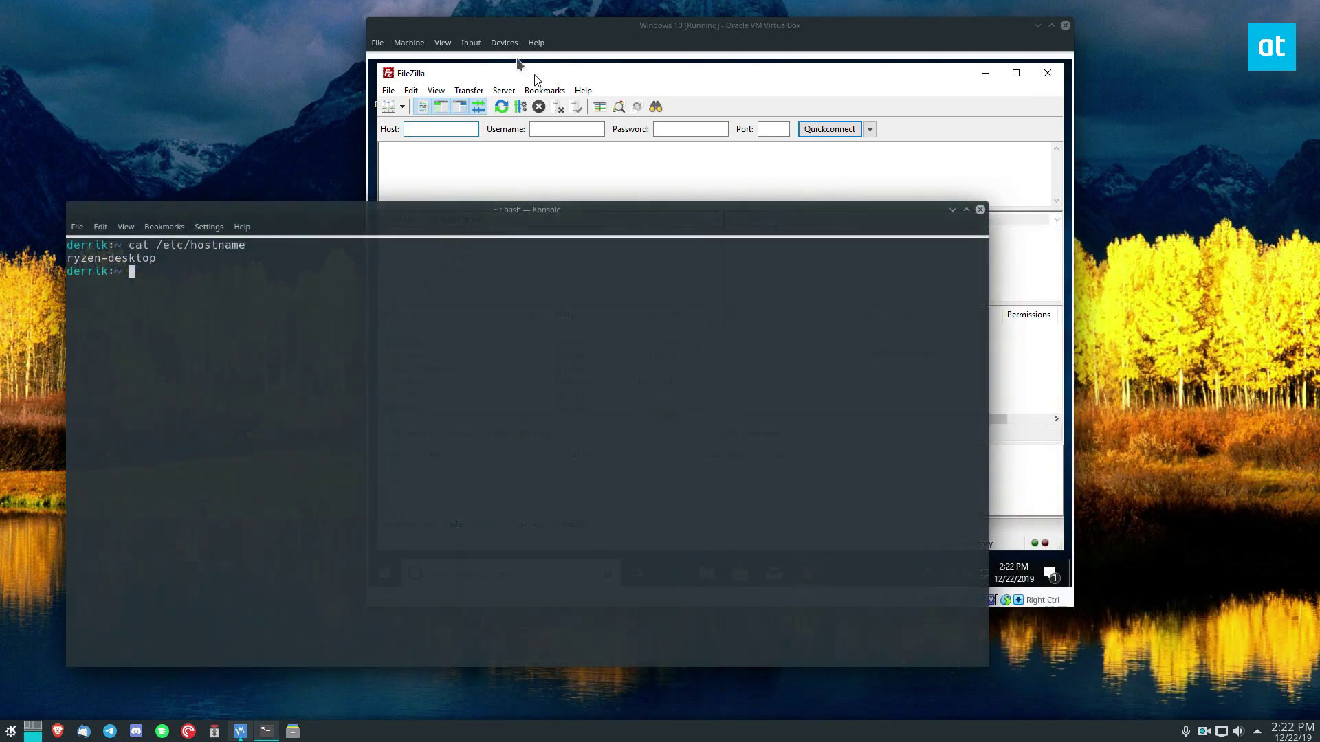
left_click(563, 28)
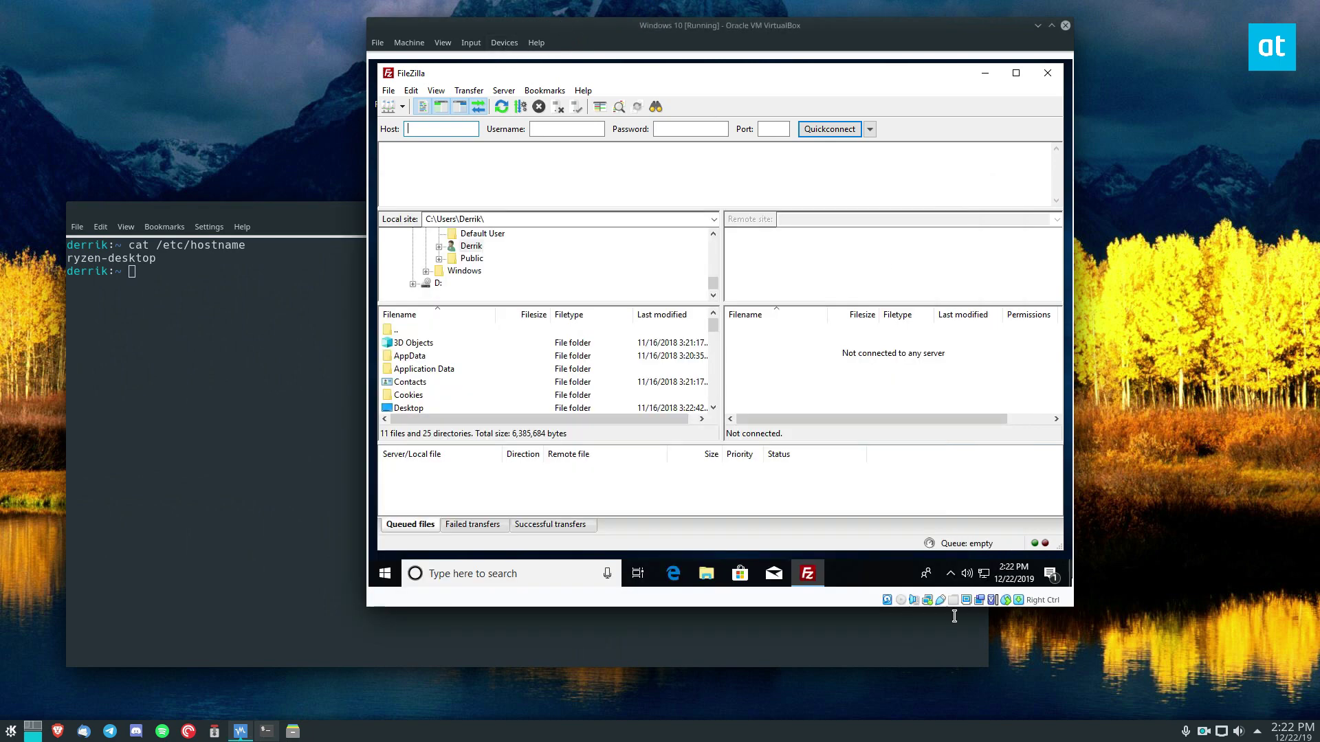
right_click(927, 599)
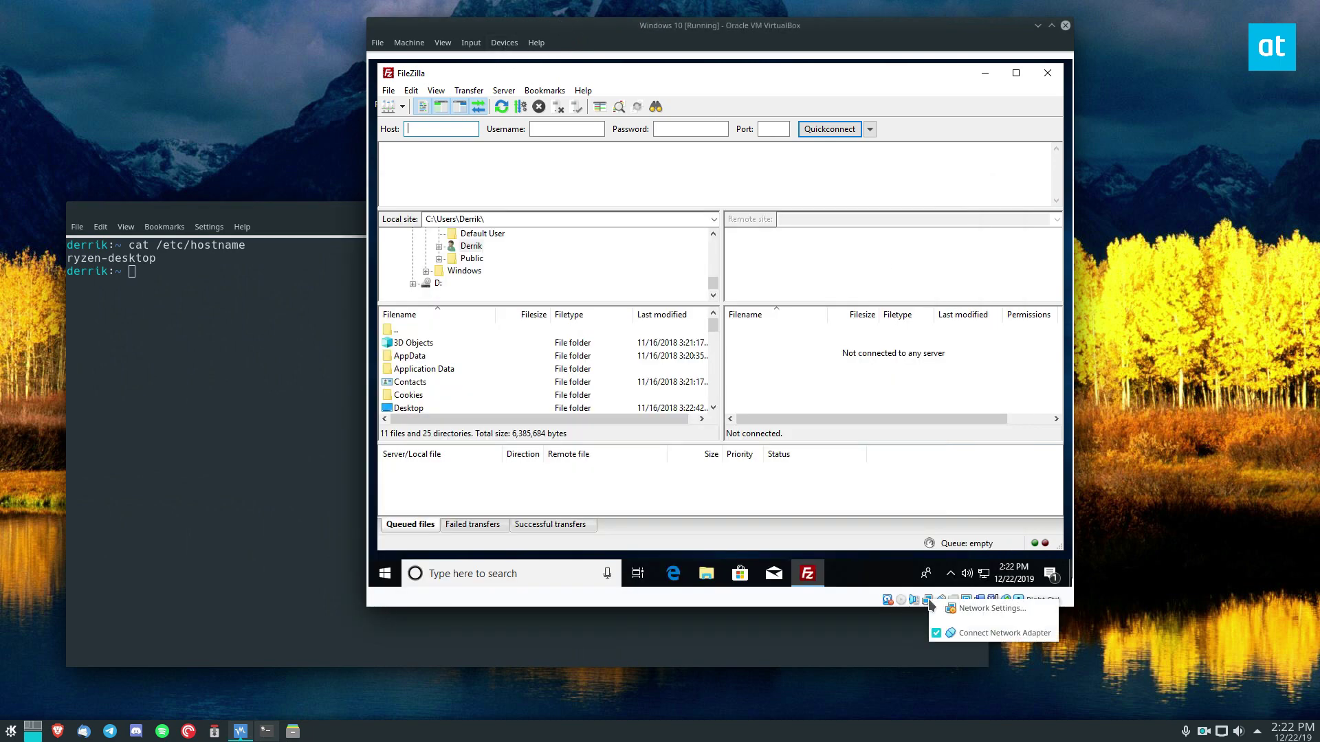
left_click(988, 607)
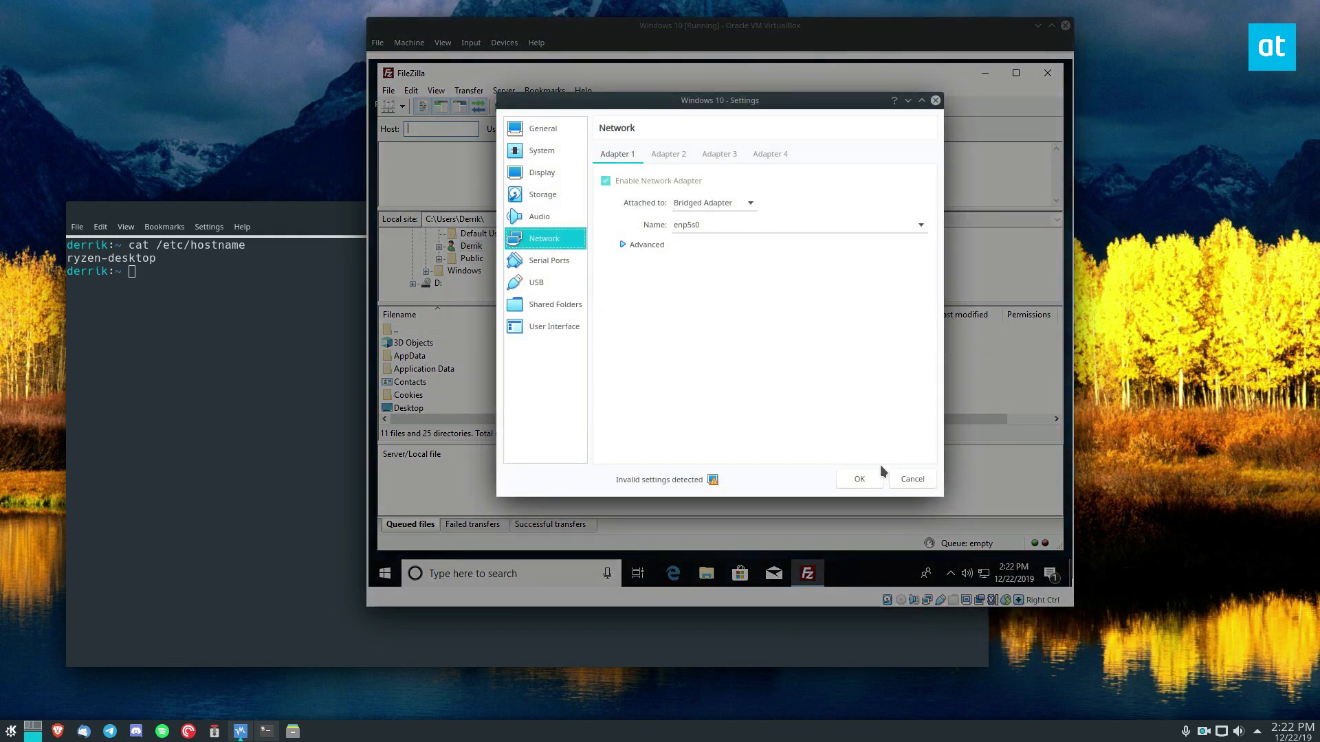
left_click(913, 481)
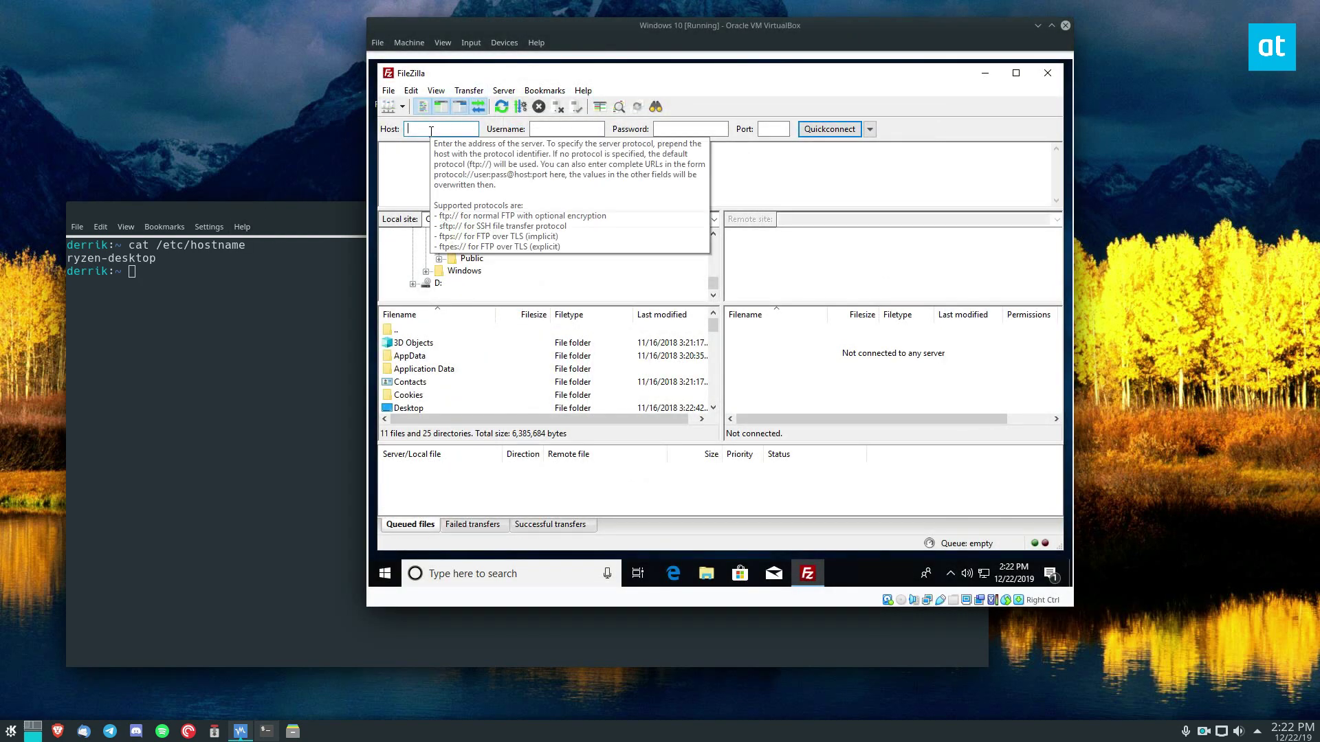
- Finish entering ryzen-desktop as FileZilla's Host, then select the hostname in Konsole
type("en-desktop")
left_click(179, 261)
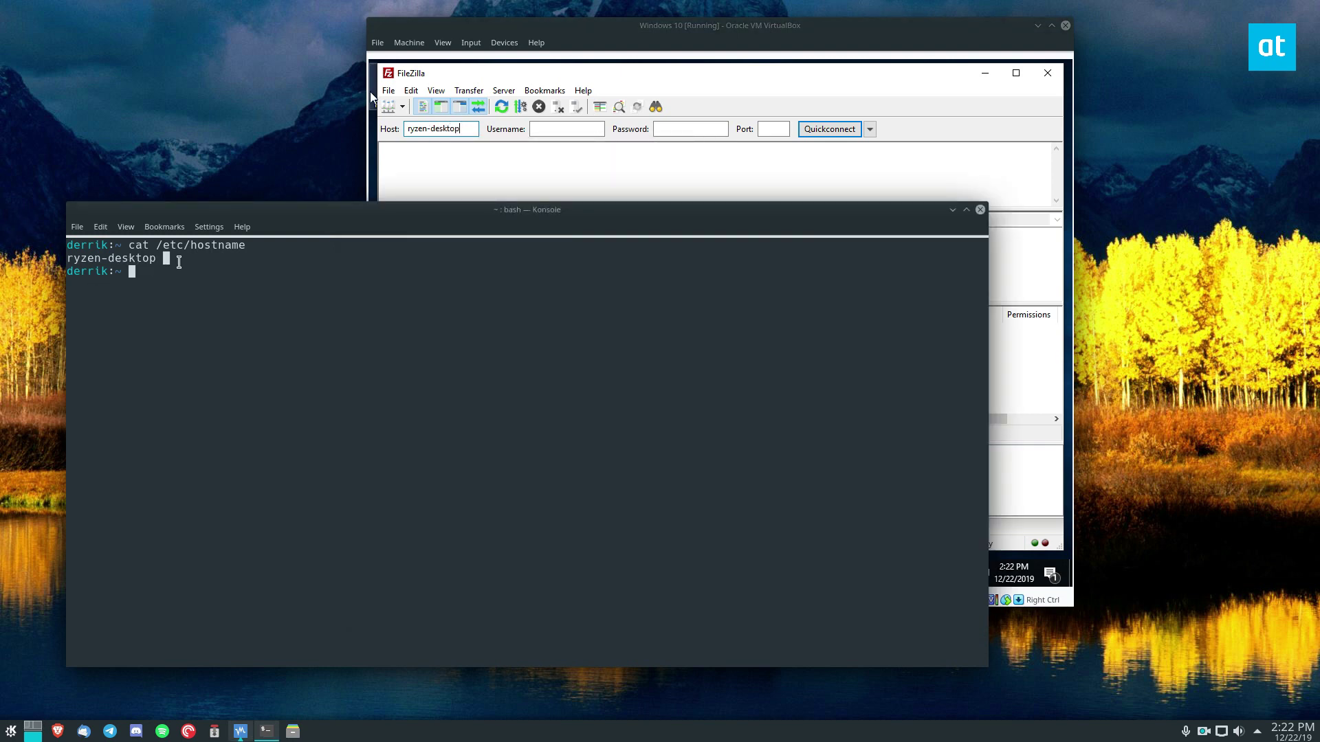
left_click_drag(163, 265, 69, 266)
- Ping ryzen-desktop, stop it after one reply with 0% loss, and select the reply's IPv6 address
left_click(201, 282)
type("ping ryzen-desktop")
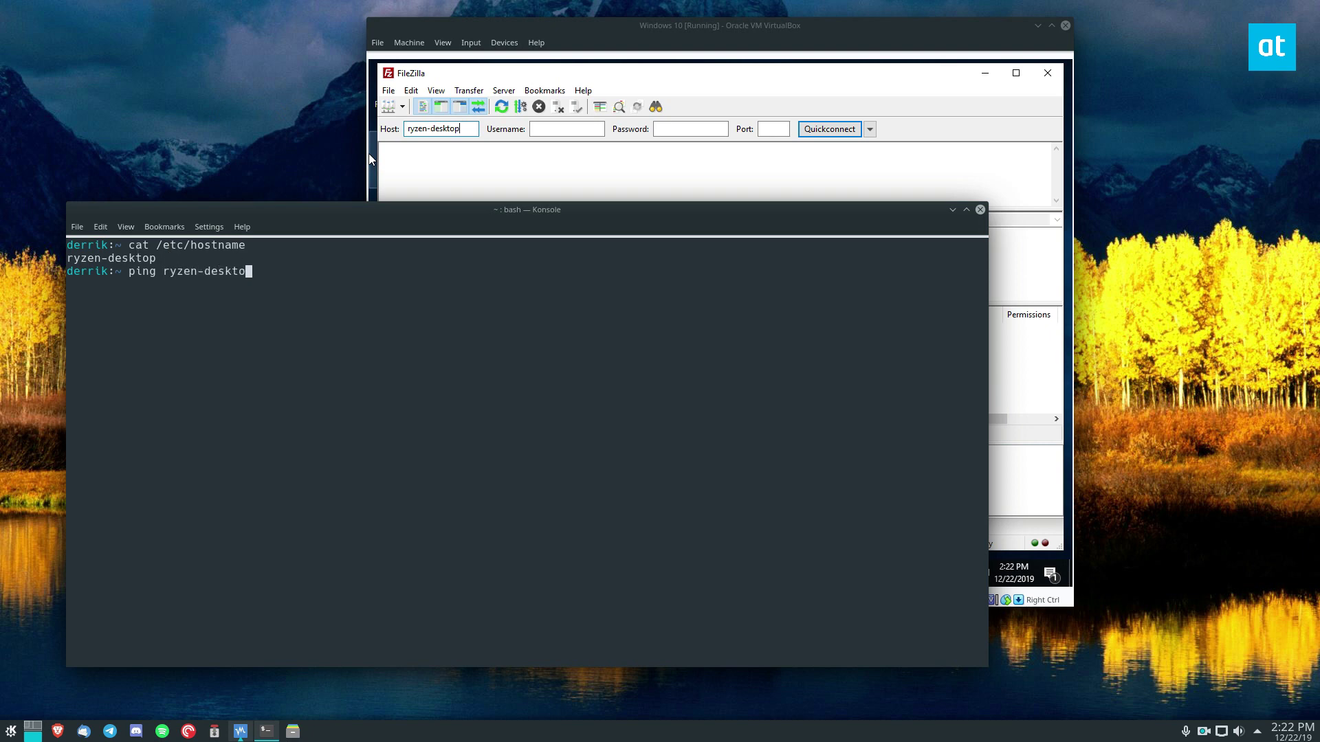
key("Return")
key("ctrl+c")
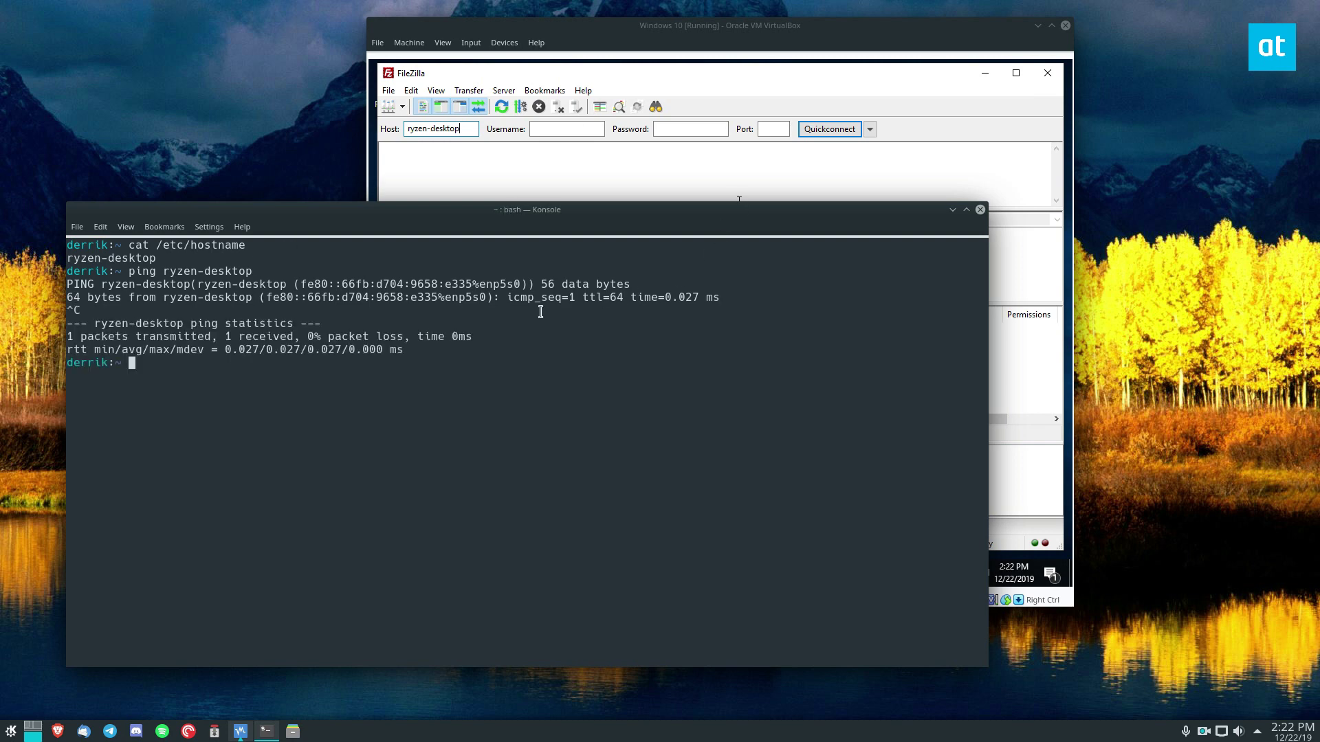
left_click_drag(514, 284, 159, 269)
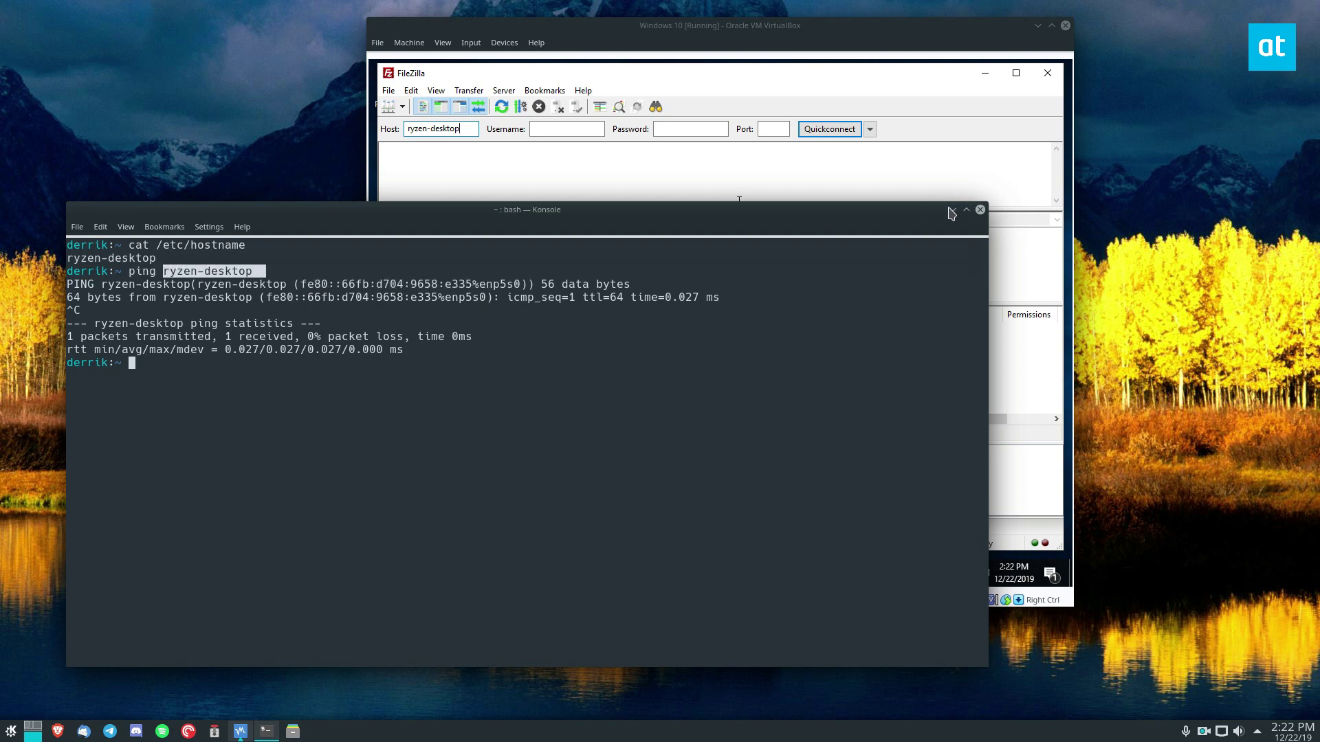
double_click(87, 244)
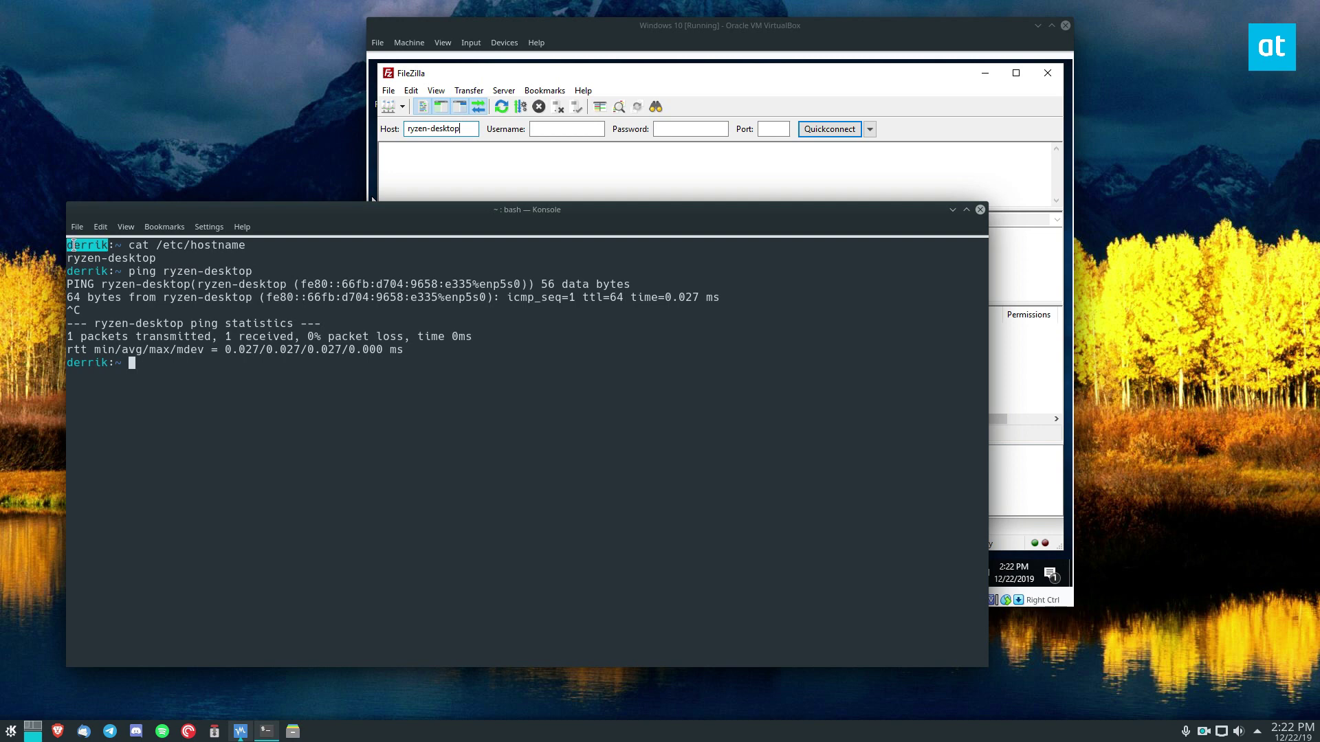
- Fill in the username, password and port 22 in FileZilla's Quickconnect bar
left_click(588, 143)
left_click(586, 130)
type("derrik")
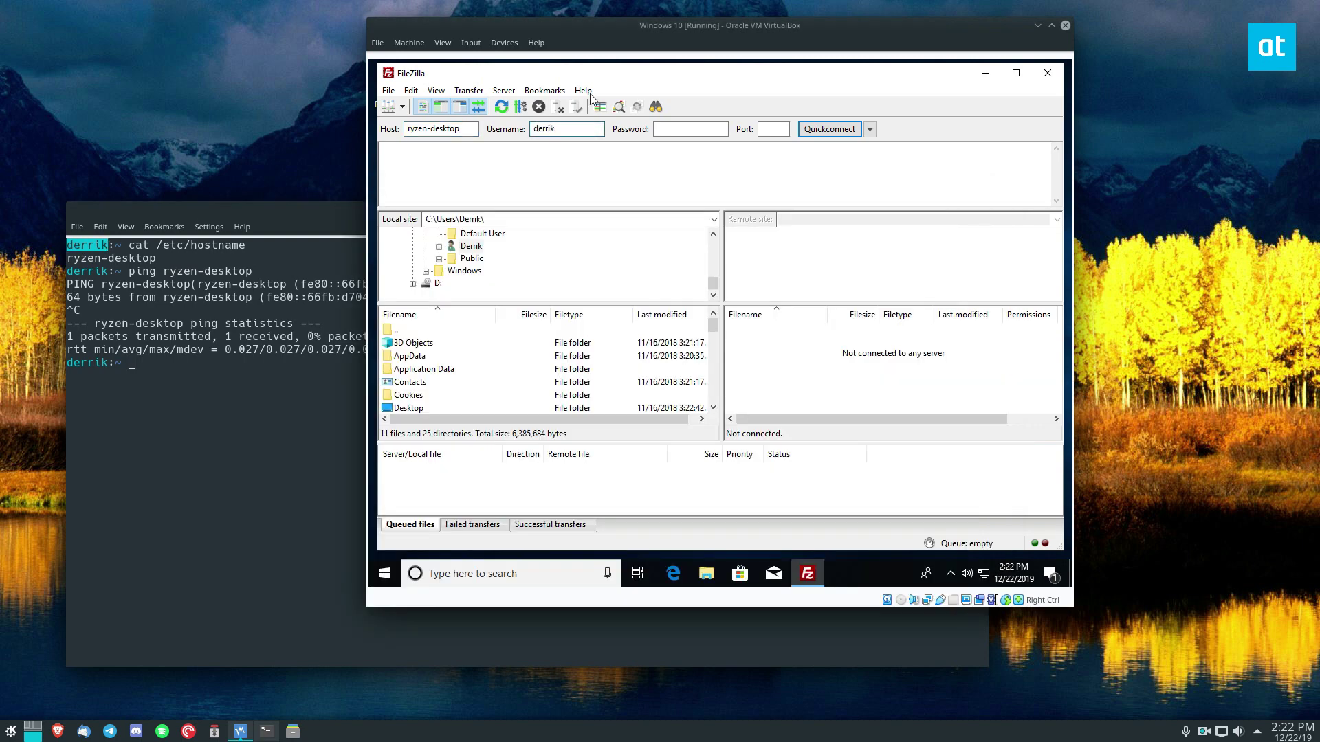
key("Tab")
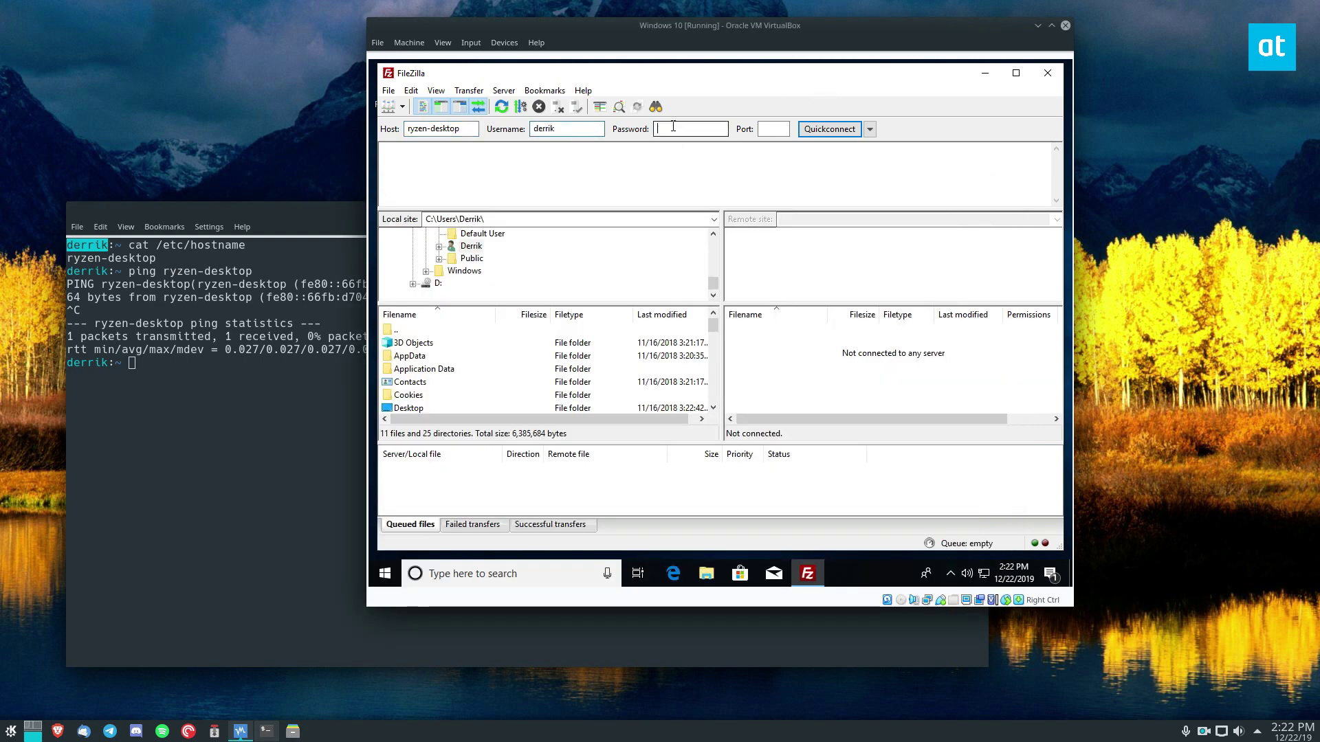
type("password")
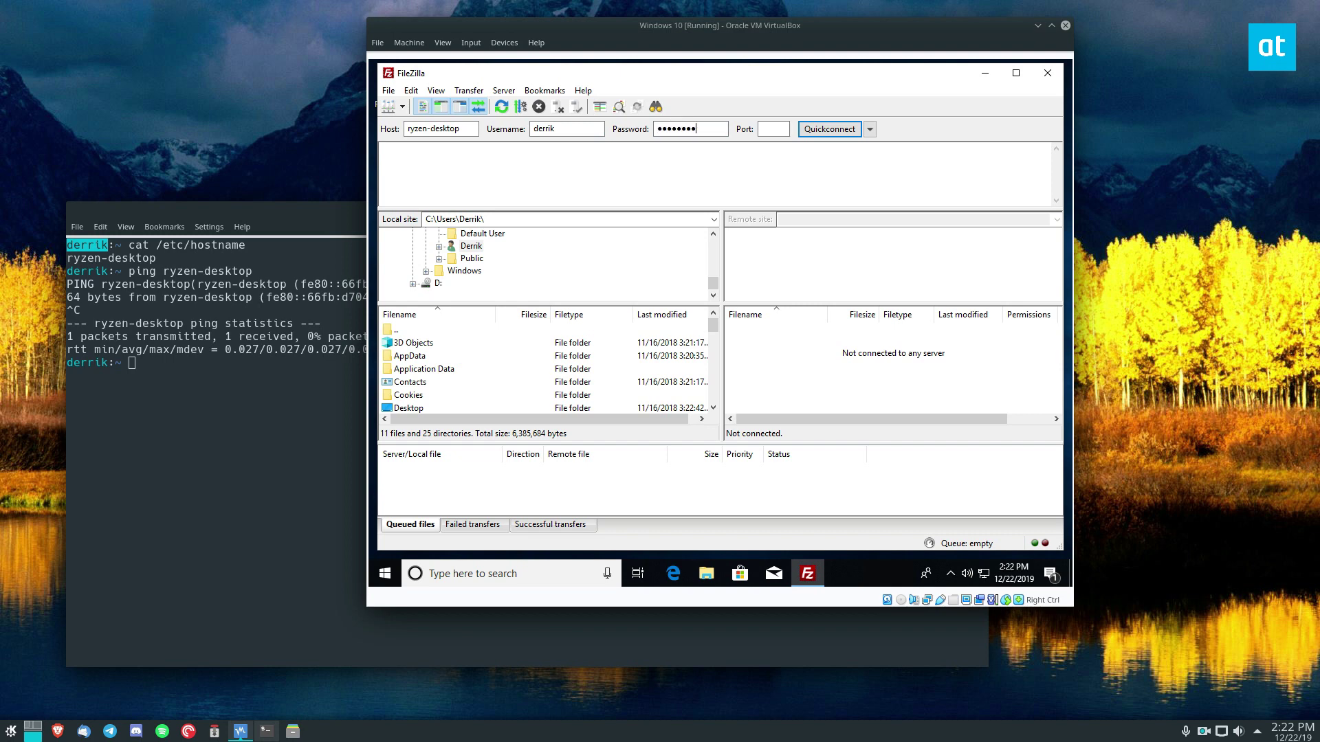
left_click(773, 129)
type("22")
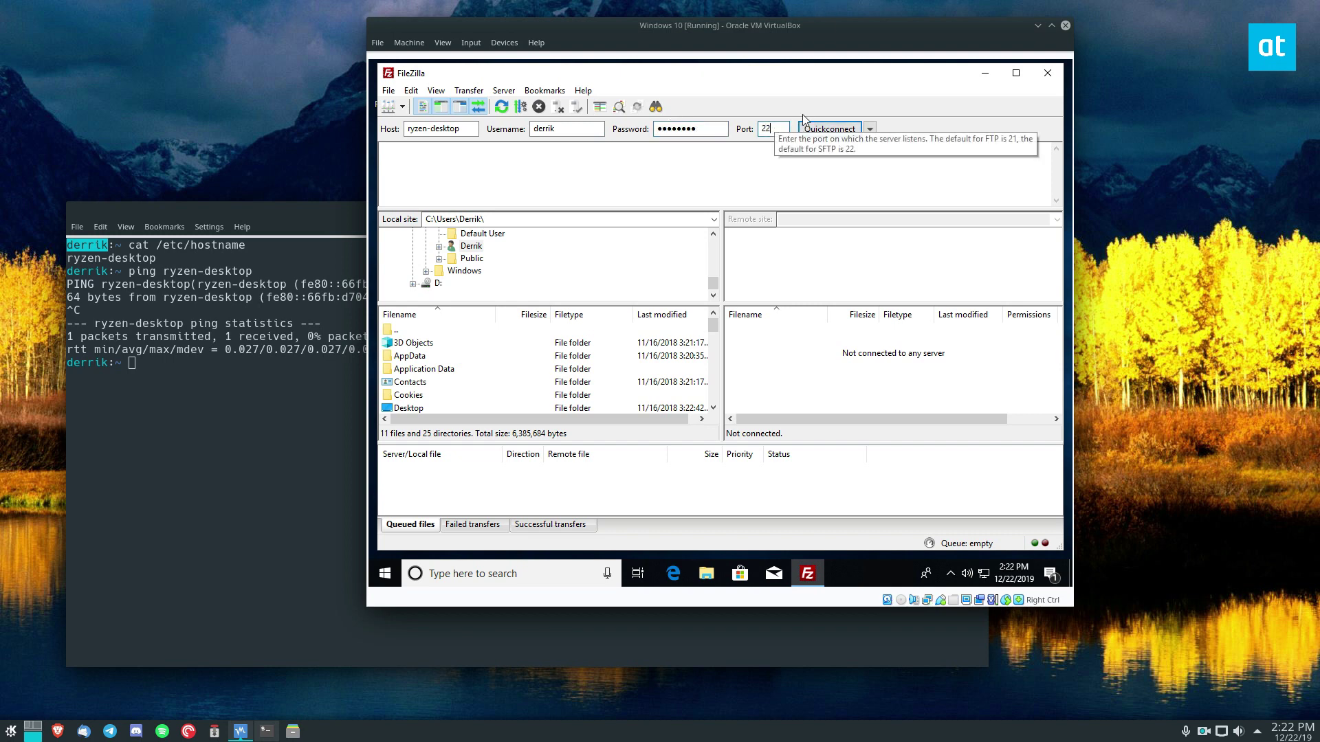
- Quickconnect to ryzen-desktop, accept saving the password, and always trust the host key
left_click(815, 129)
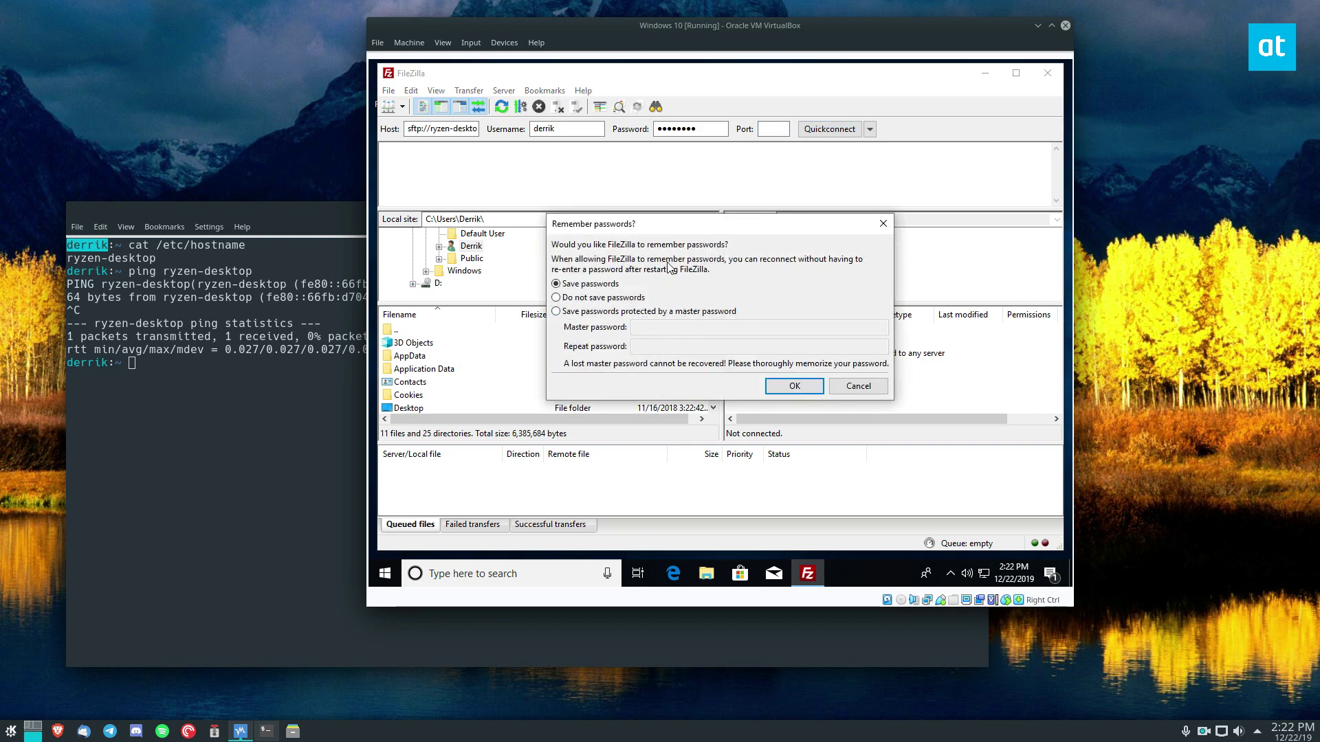
left_click(797, 388)
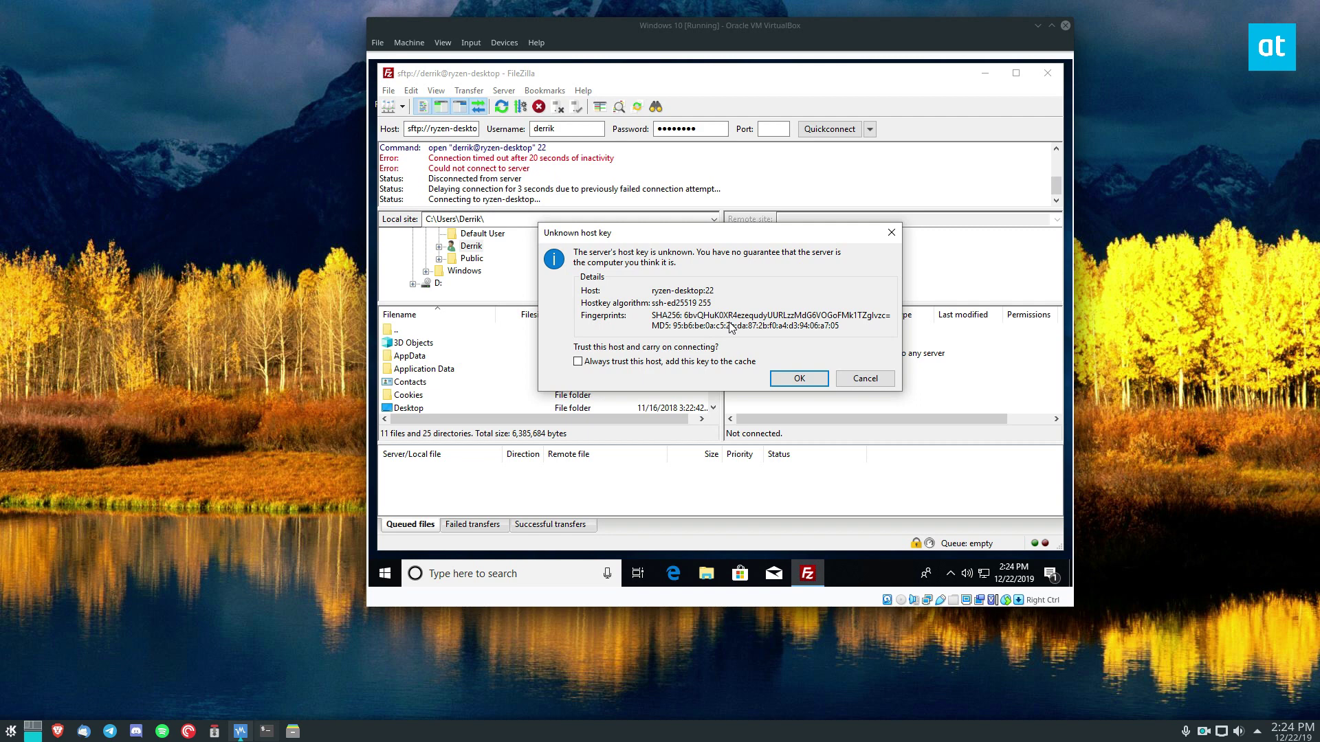
left_click(647, 365)
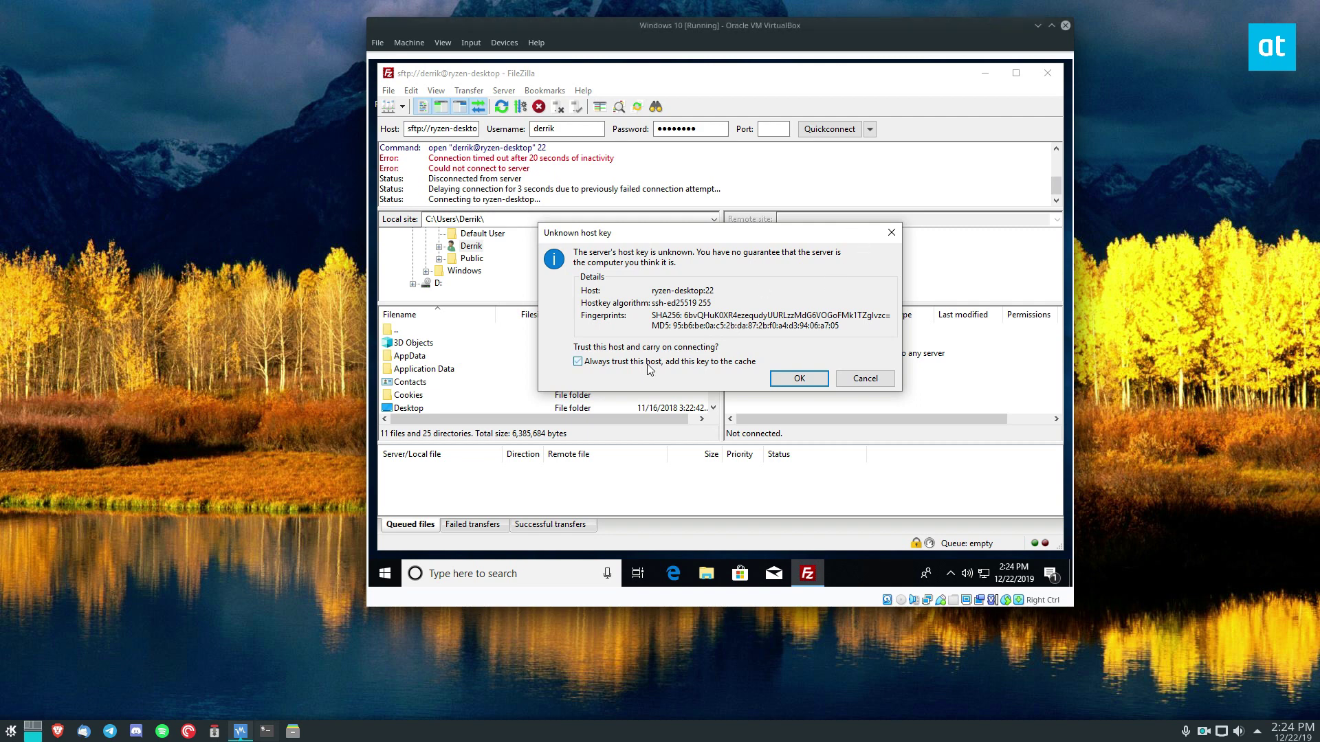
left_click(778, 378)
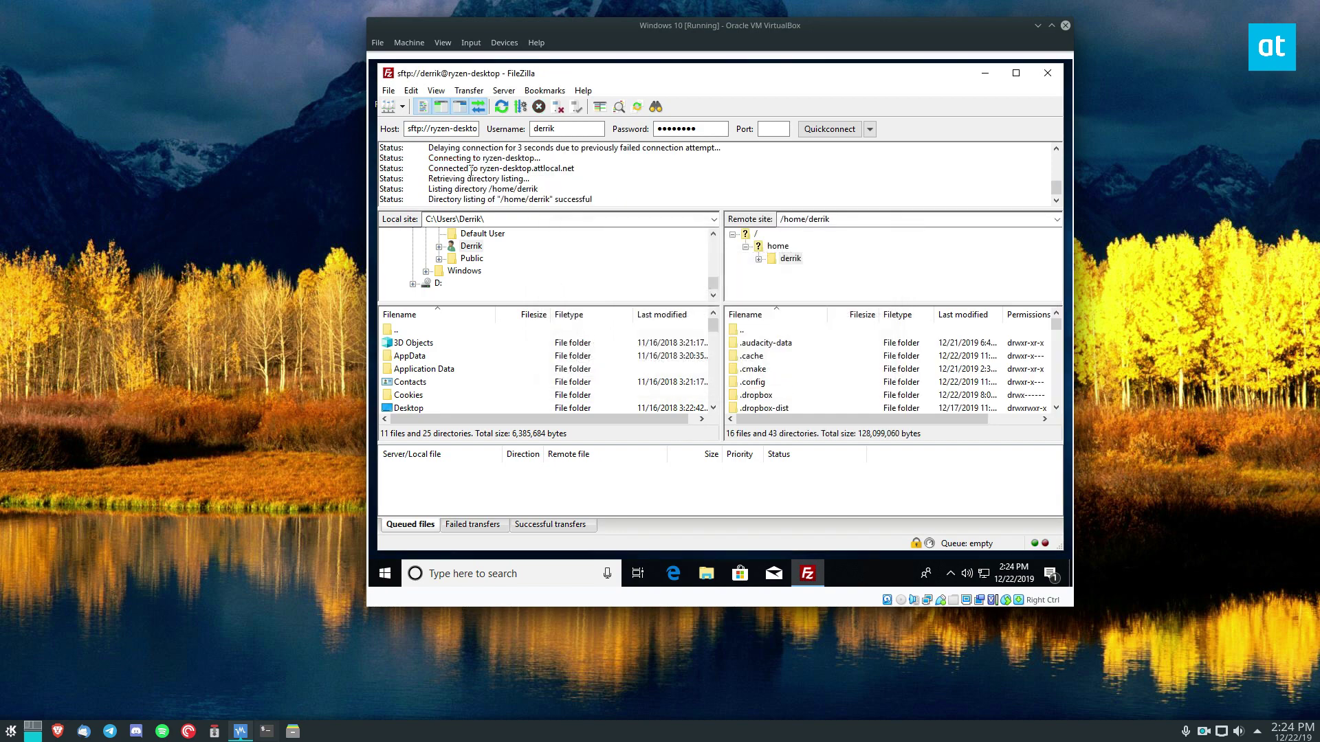
- Maximize FileZilla and open the local Desktop folder
left_click(1016, 73)
scroll(875, 373, "down", 10)
scroll(825, 360, "down", 5)
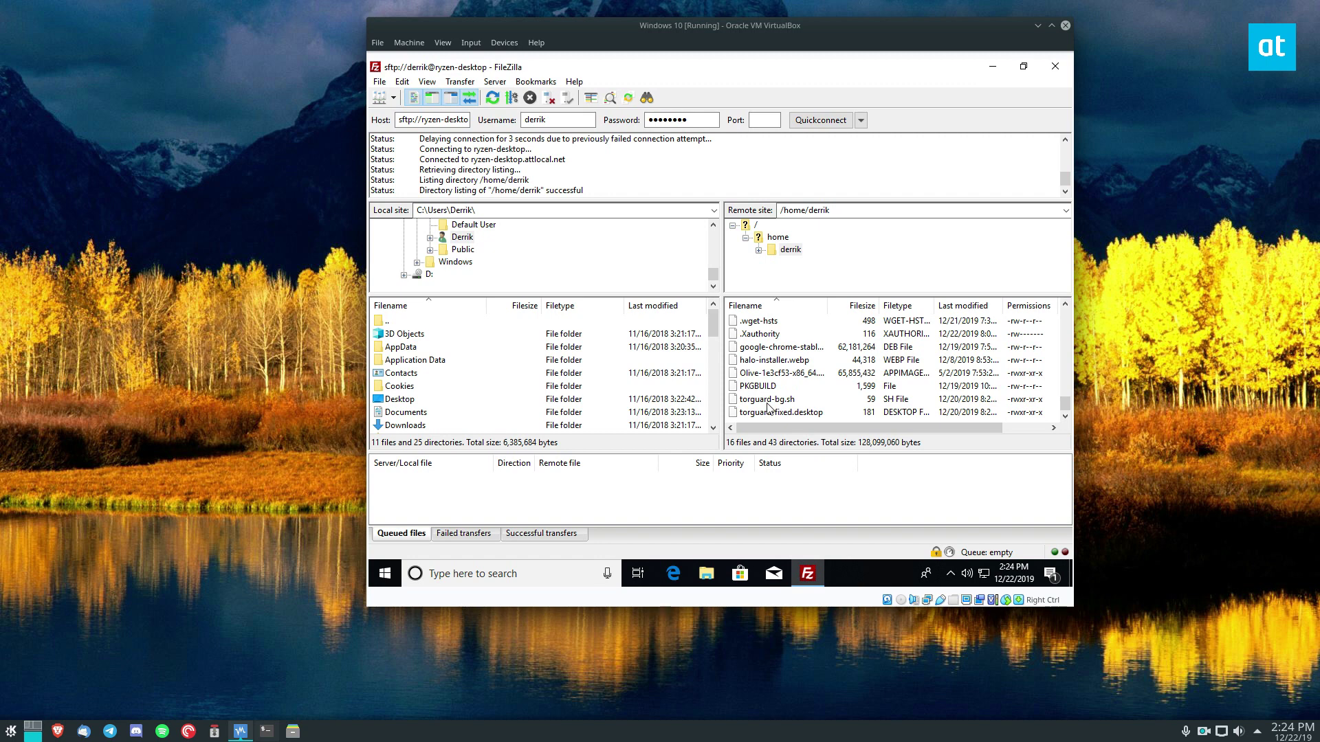
scroll(474, 371, "down", 9)
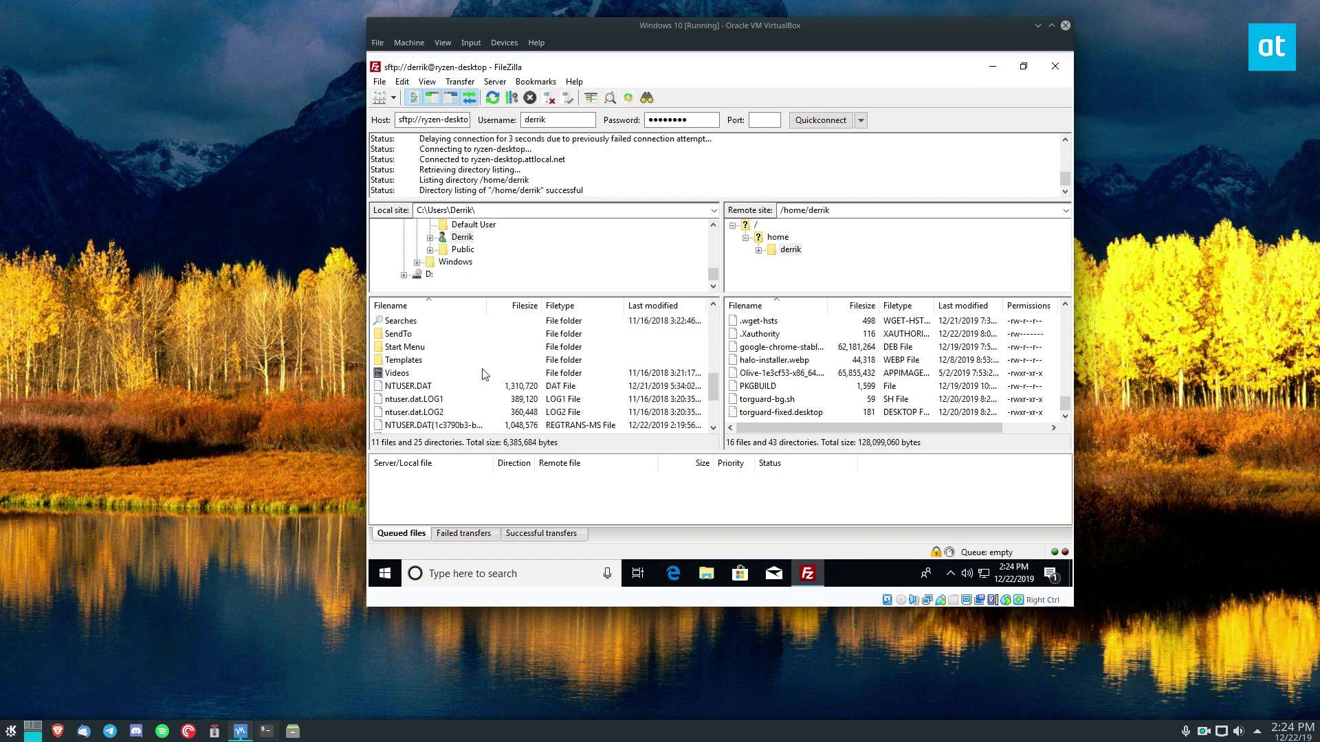
scroll(484, 376, "up", 8)
scroll(472, 271, "up", 4)
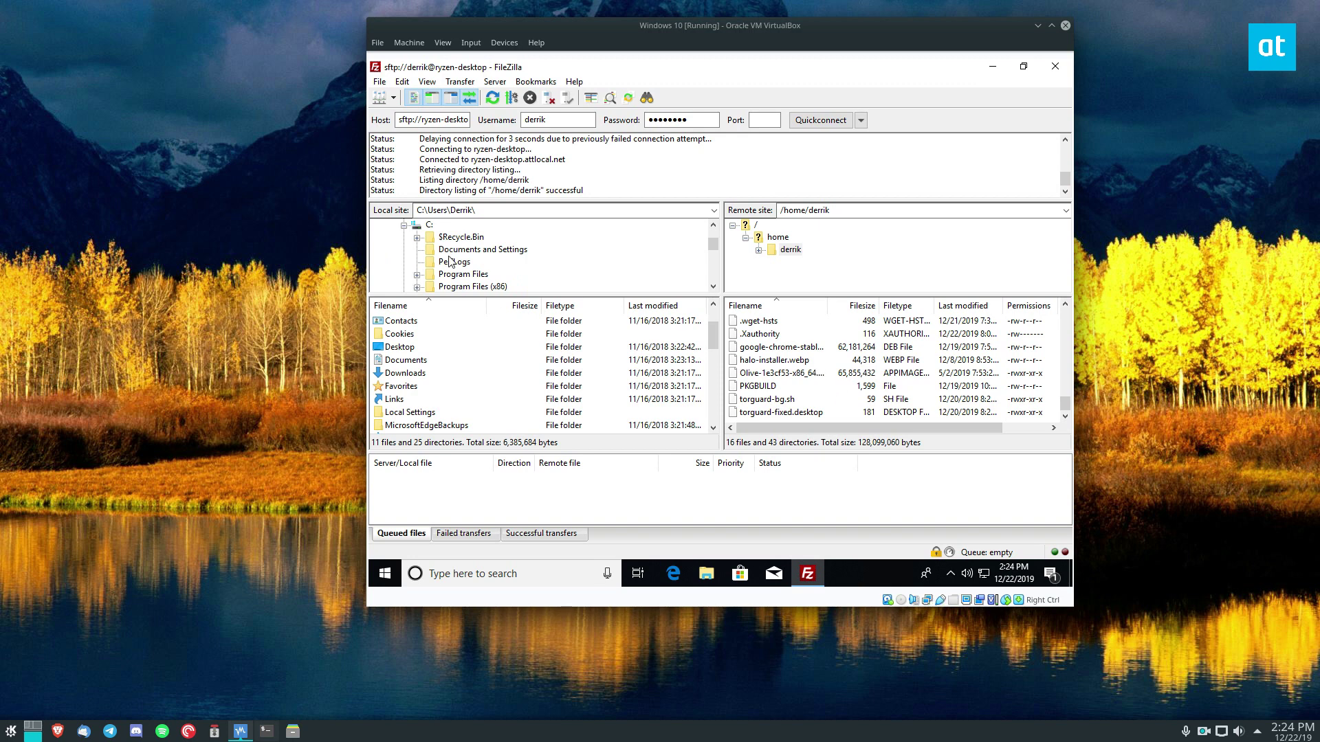
scroll(463, 267, "down", 2)
scroll(461, 269, "up", 1)
scroll(461, 267, "down", 3)
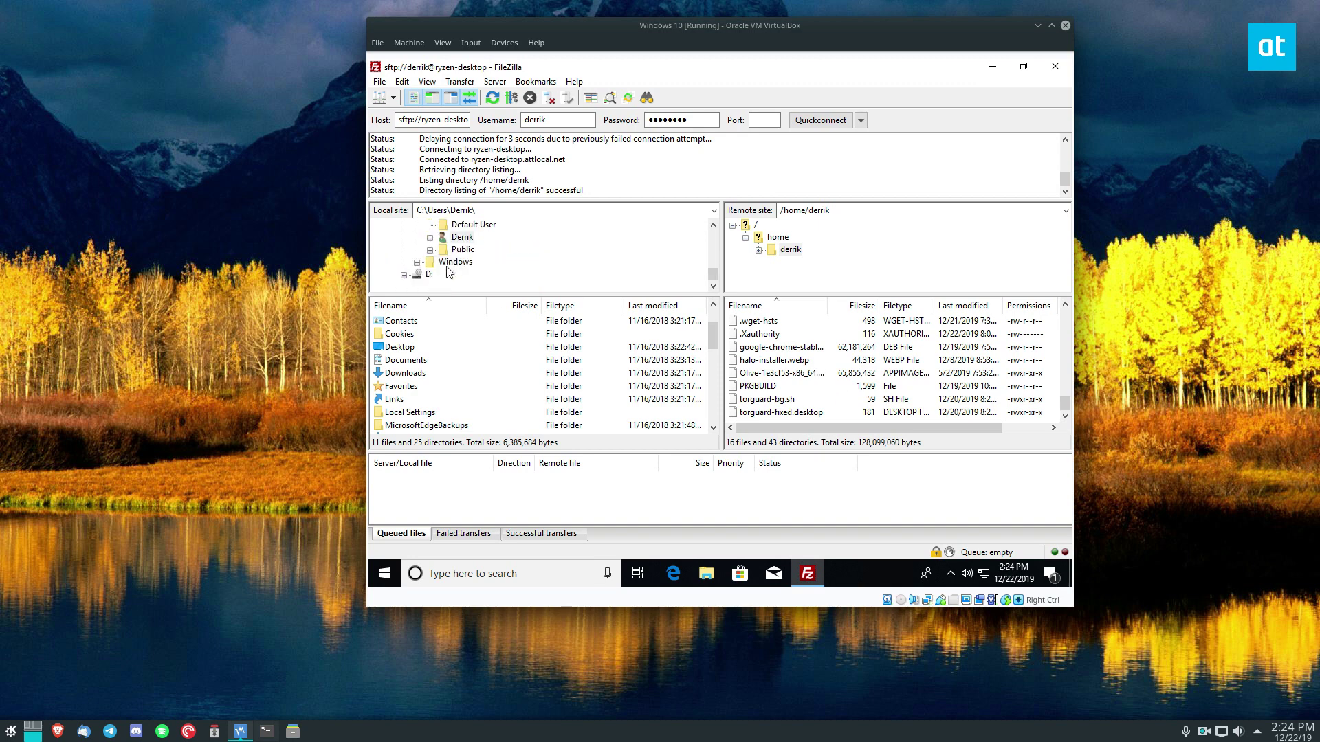
double_click(397, 348)
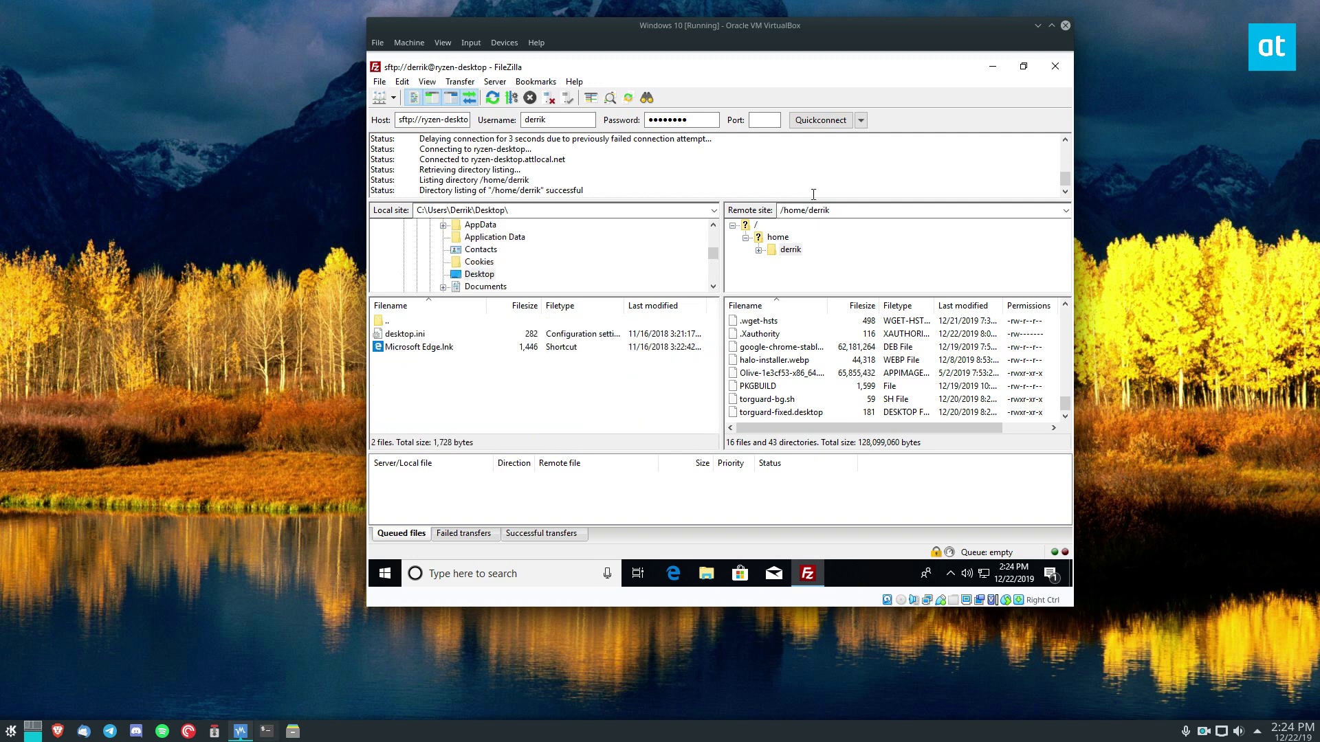
- Switch the remote site to the Dropbox folder by appending /Dropbox to the path
left_click(759, 250)
scroll(811, 255, "down", 3)
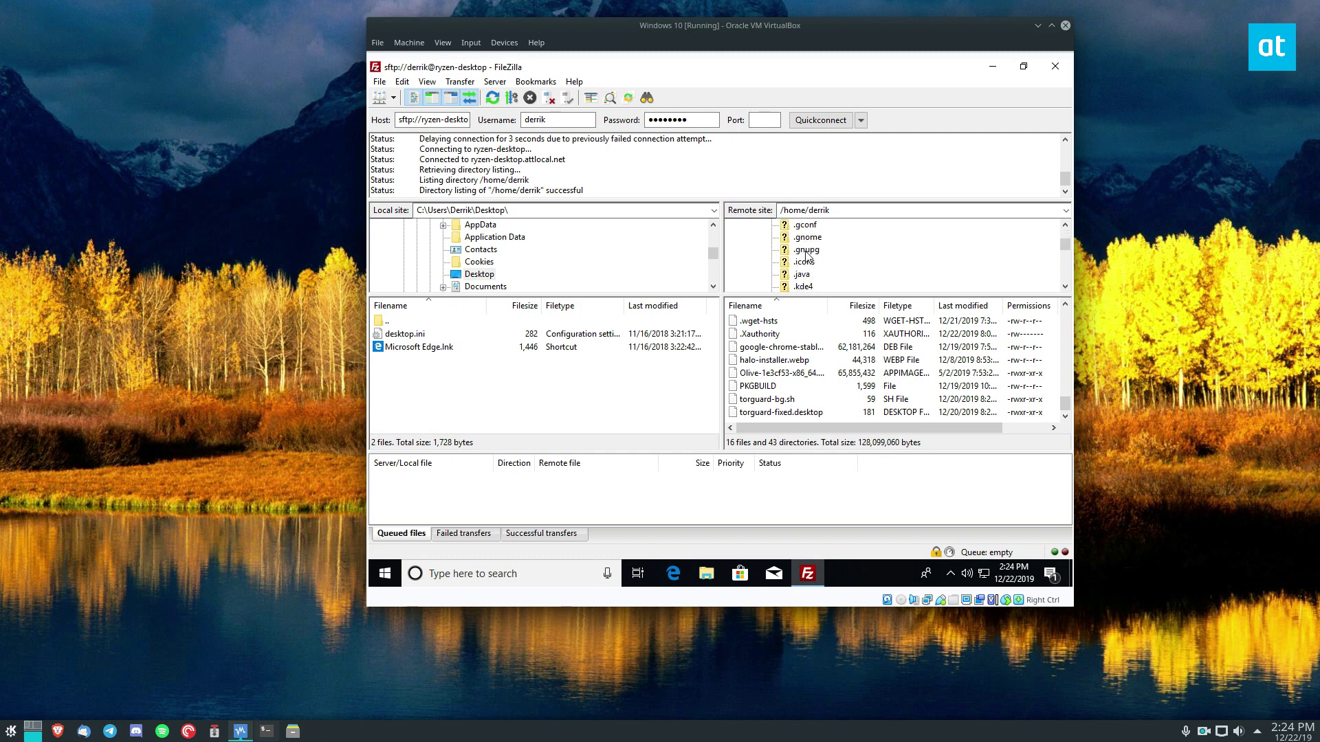
left_click(844, 210)
left_click(844, 210)
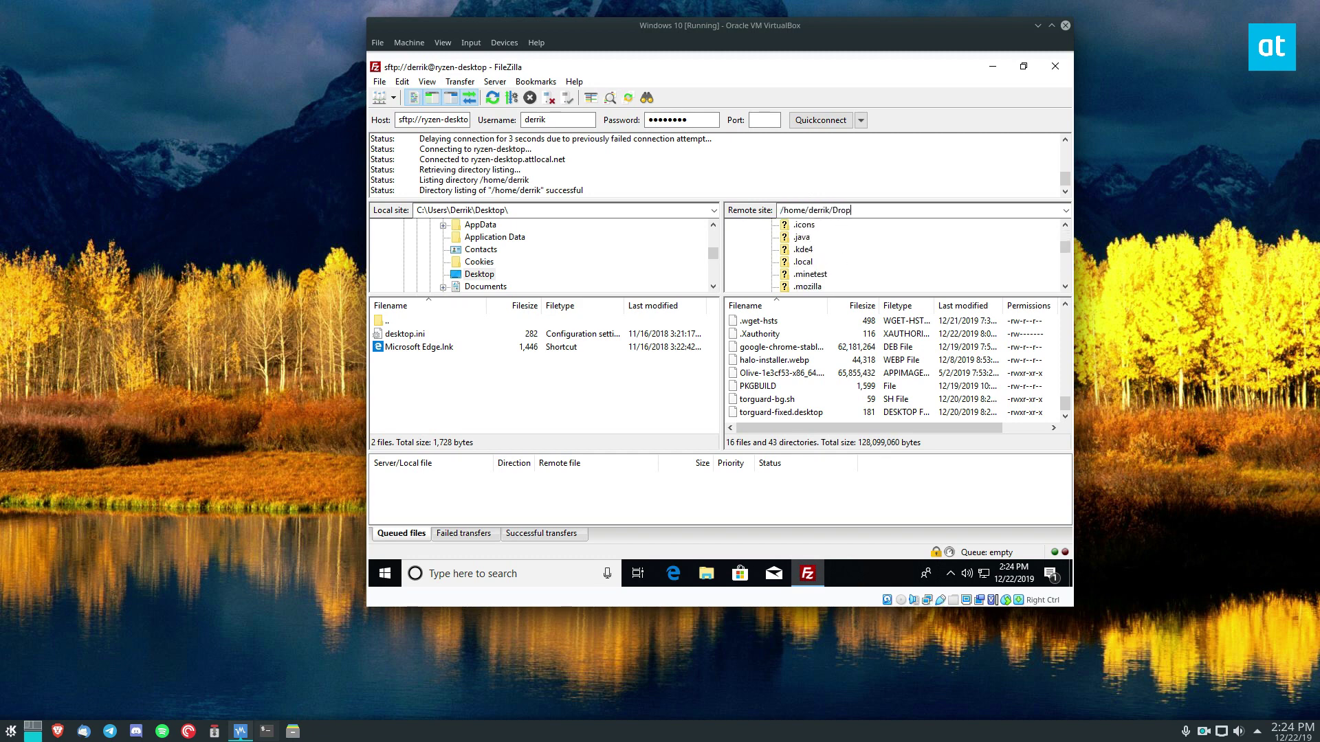
type("/Dropbox")
key("Return")
- Open the remote Disk Images folder holding the four ISO files
scroll(794, 375, "down", 5)
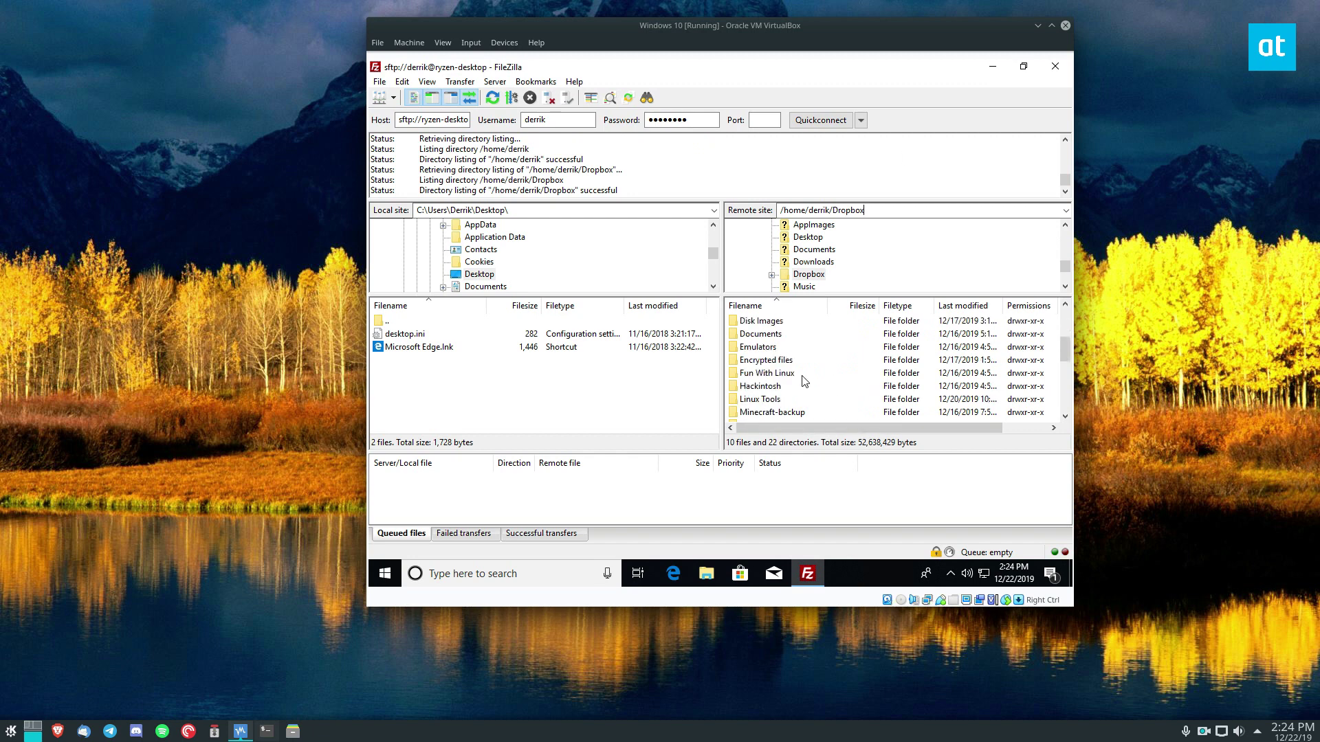
scroll(784, 366, "down", 4)
scroll(784, 372, "up", 5)
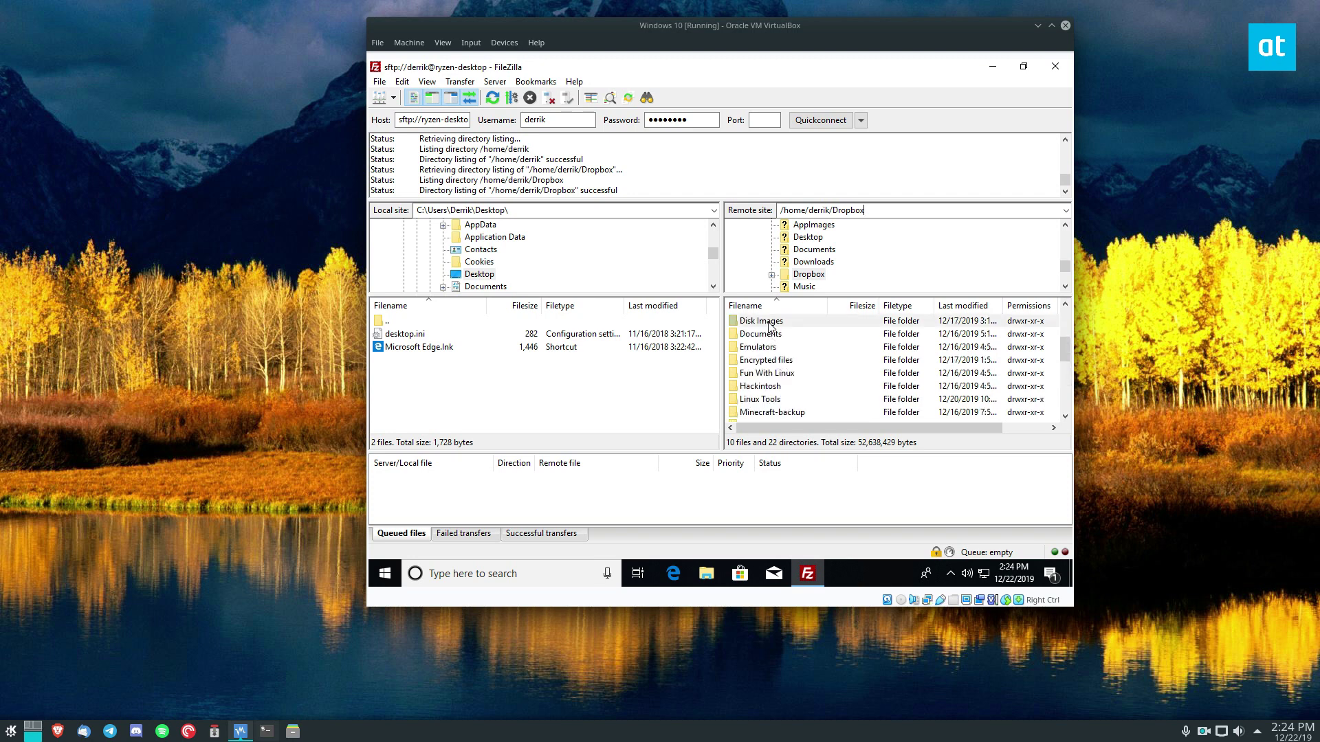
double_click(770, 324)
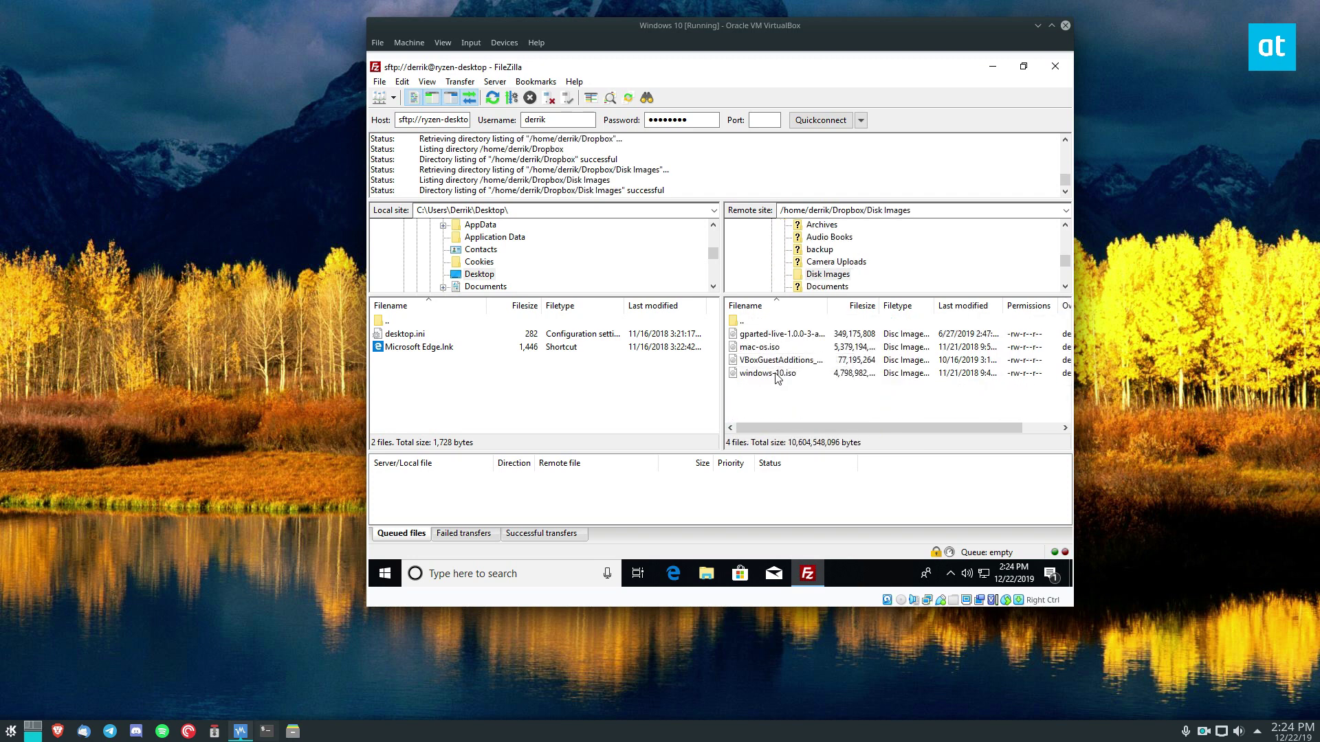
- Download windows-10.iso (4,797,890,560 bytes) from Disk Images to the local Desktop, then minimize FileZilla
left_click(777, 377)
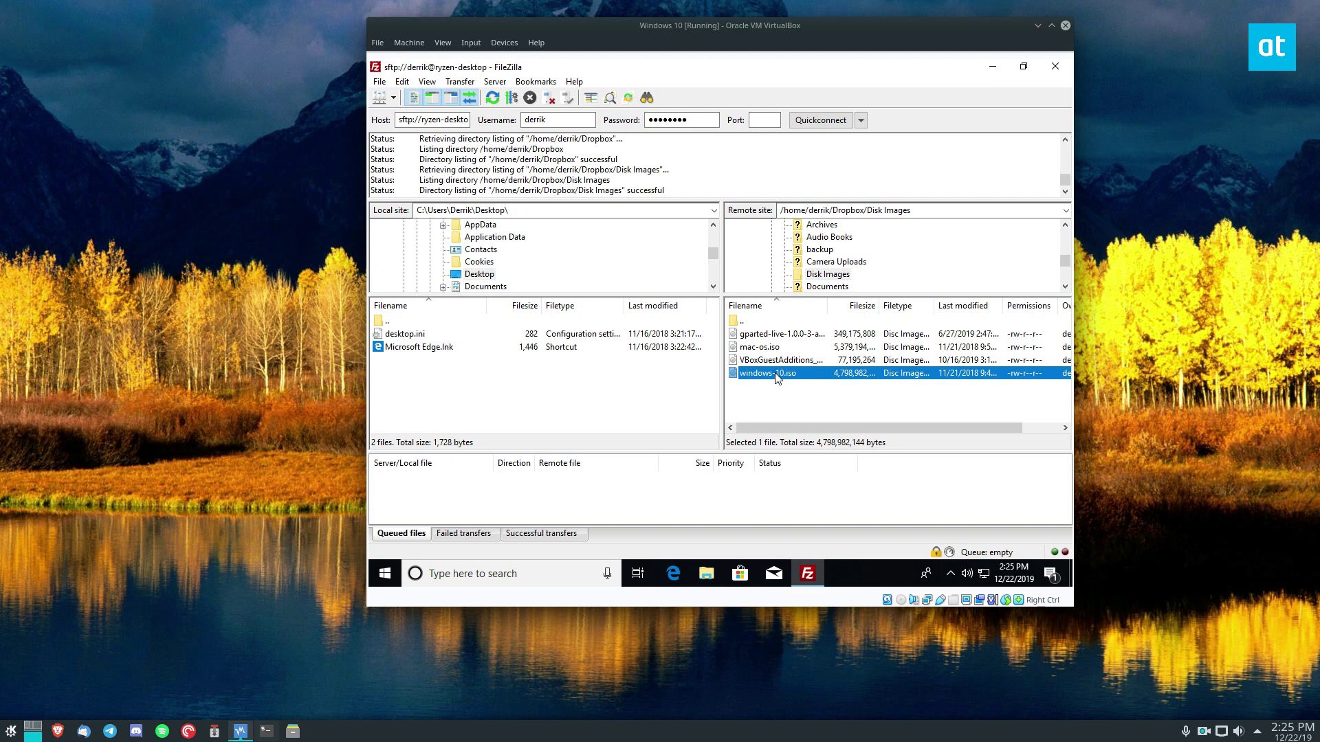
right_click(780, 373)
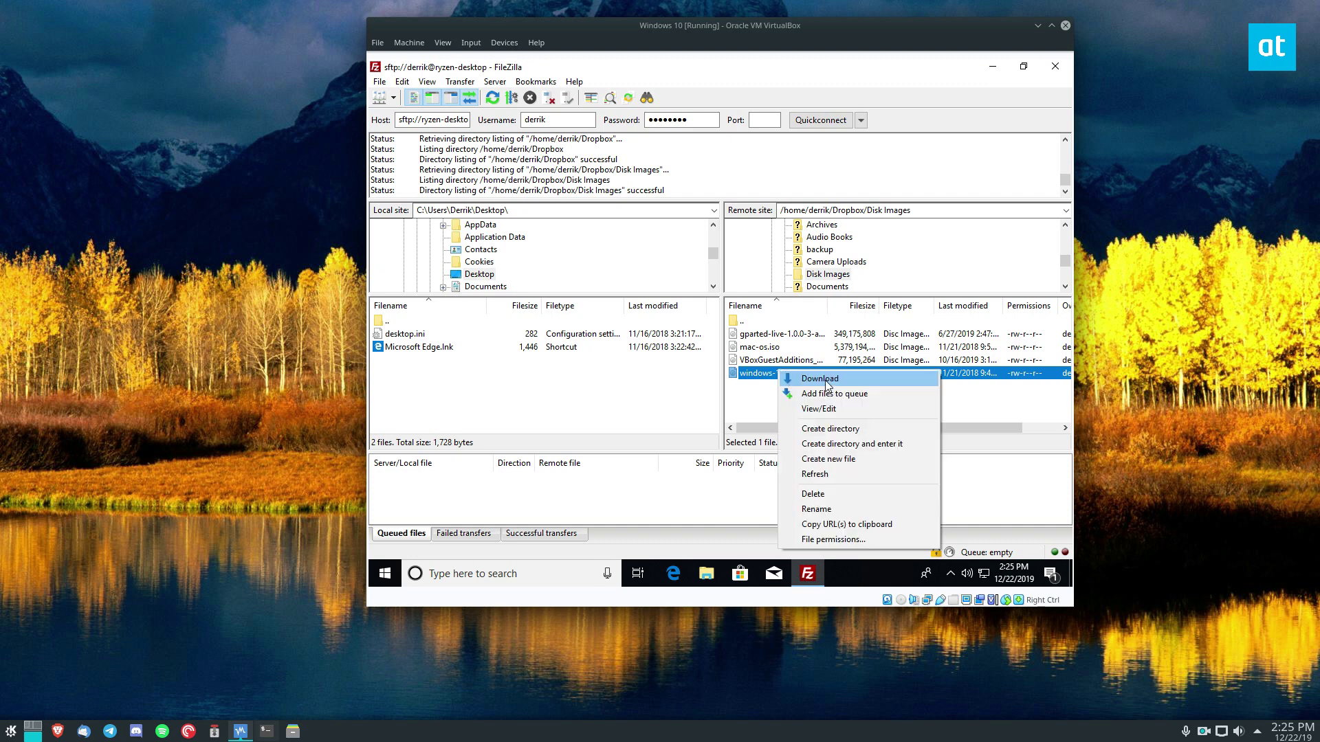
left_click(820, 380)
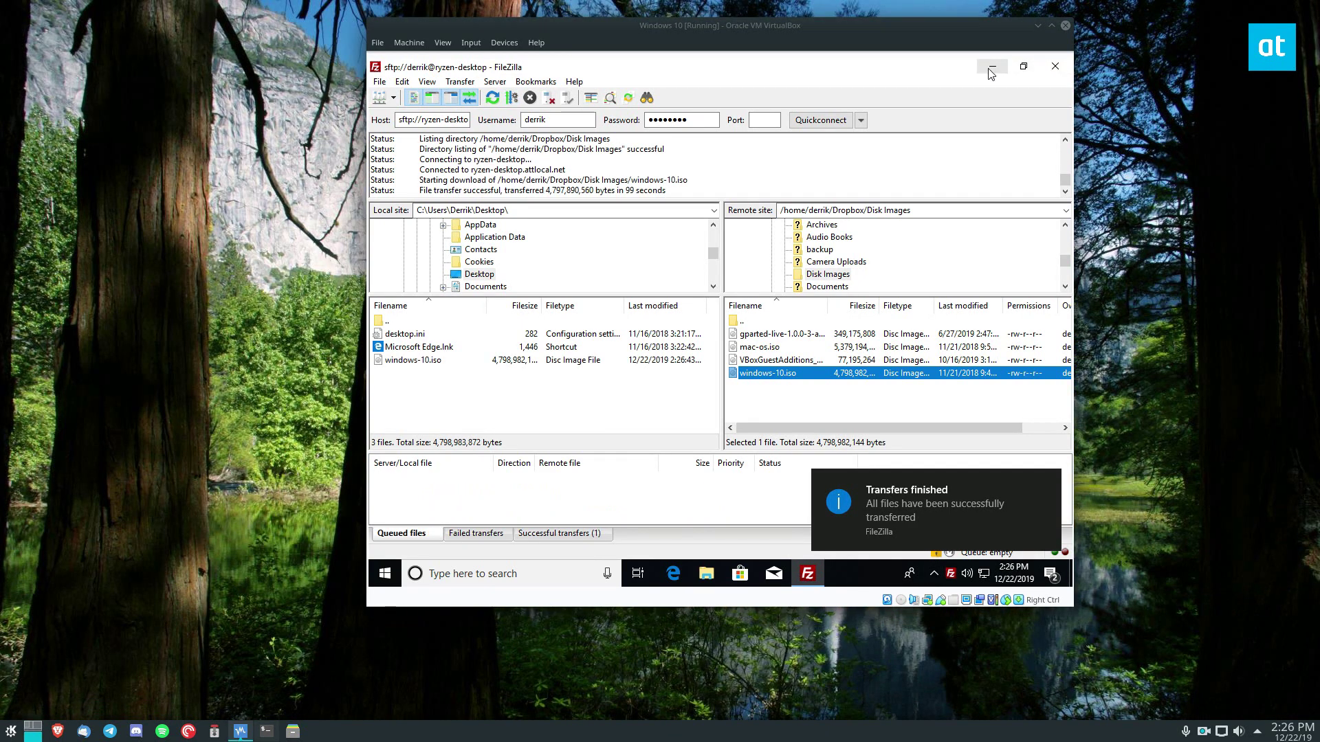
left_click(992, 67)
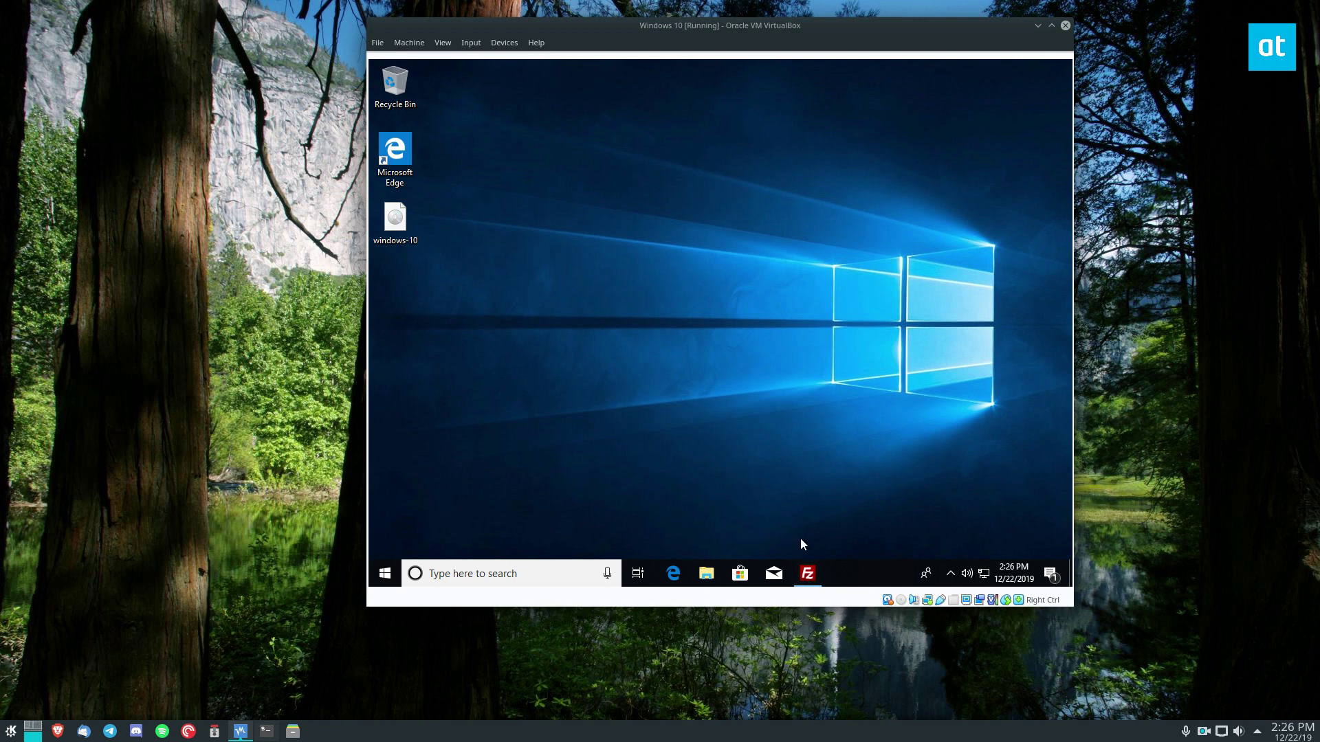
left_click(773, 573)
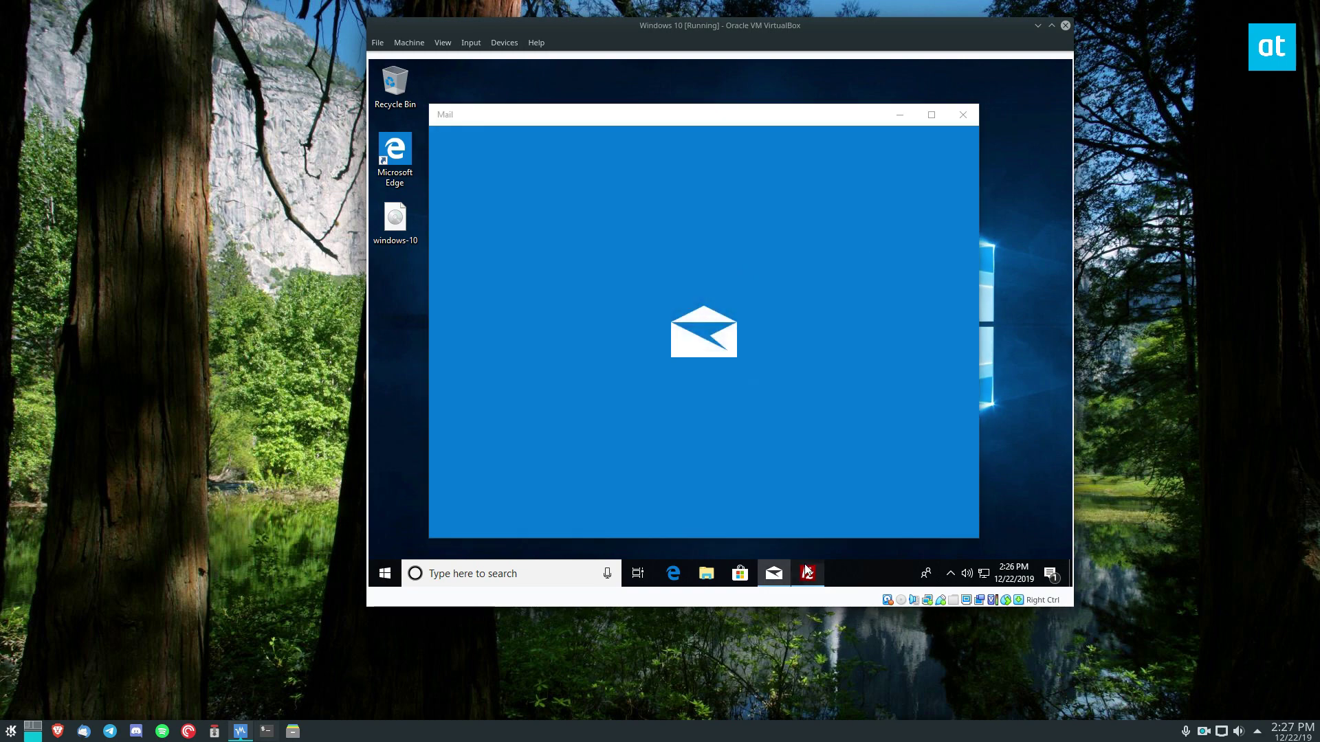
left_click(807, 574)
right_click(774, 573)
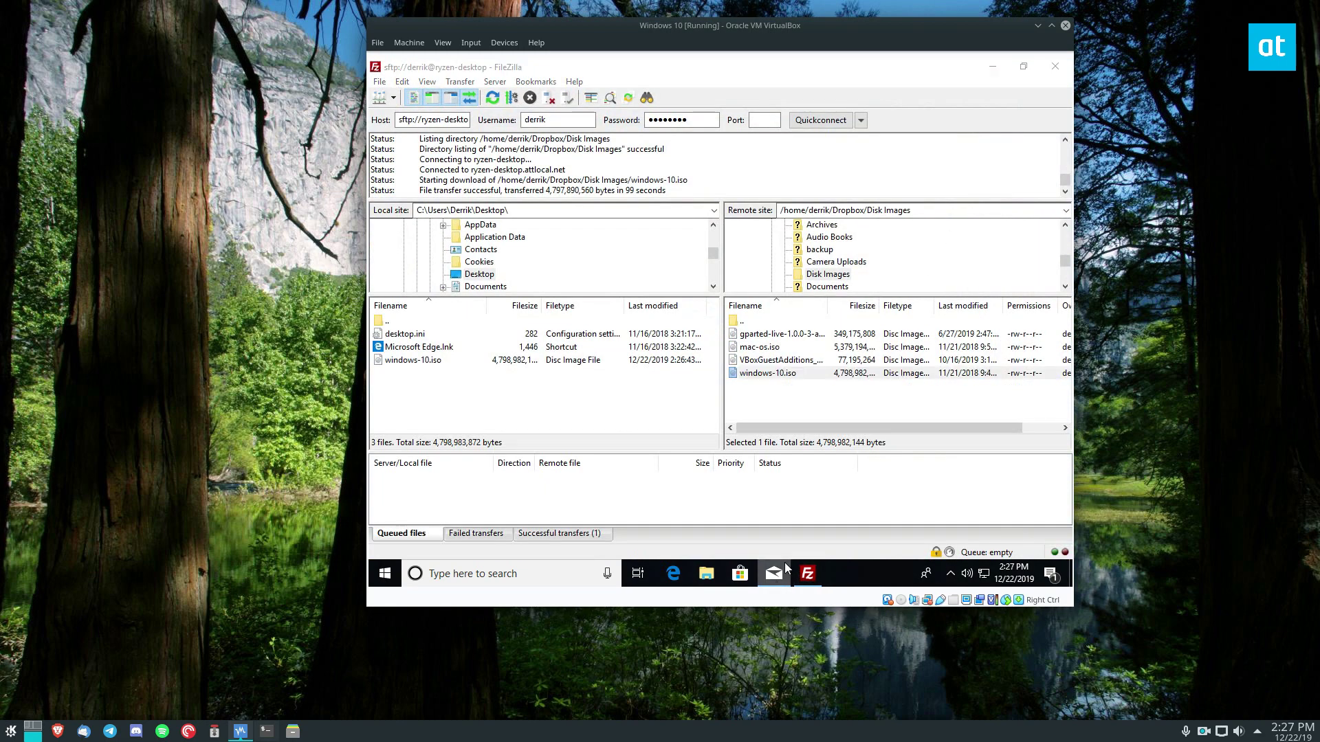
left_click(774, 543)
- Point the remote path at the home Desktop folder and upload the local windows-10.iso there
left_click(880, 212)
left_click_drag(838, 210, 914, 211)
key("BackSpace")
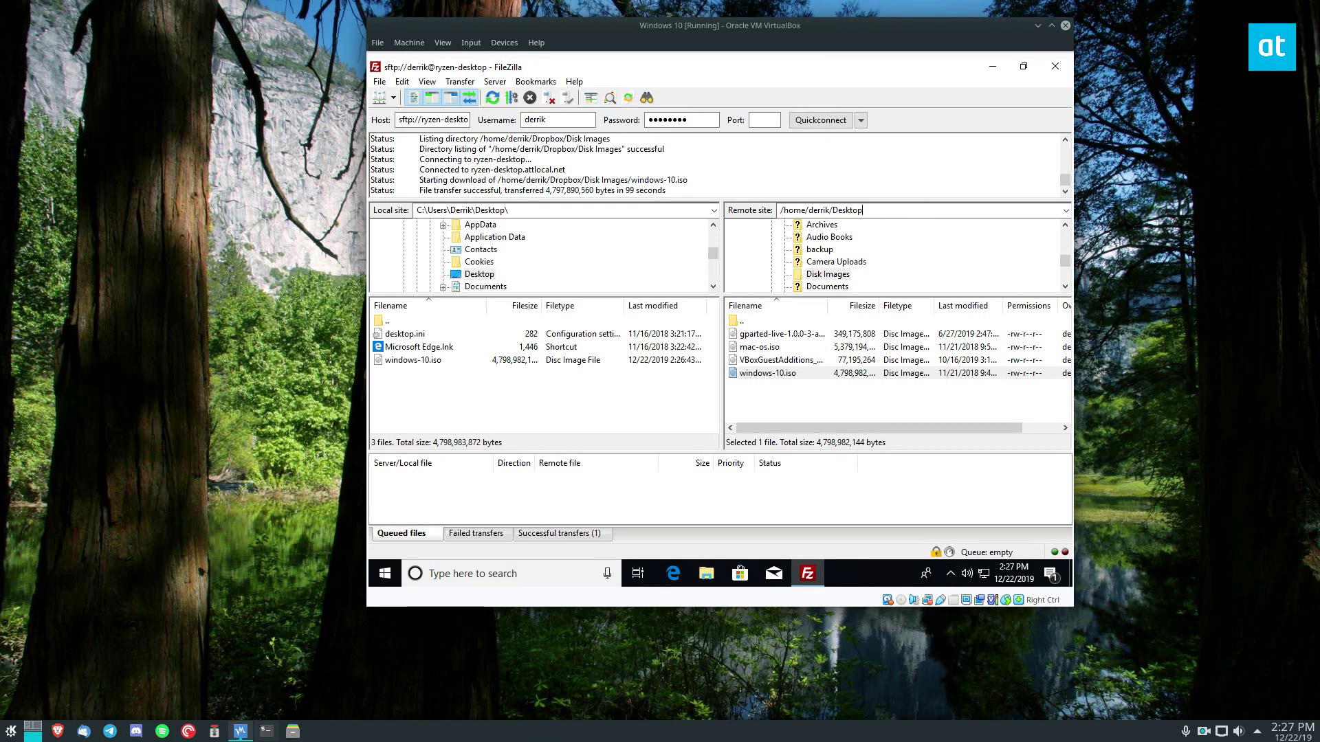
key("Return")
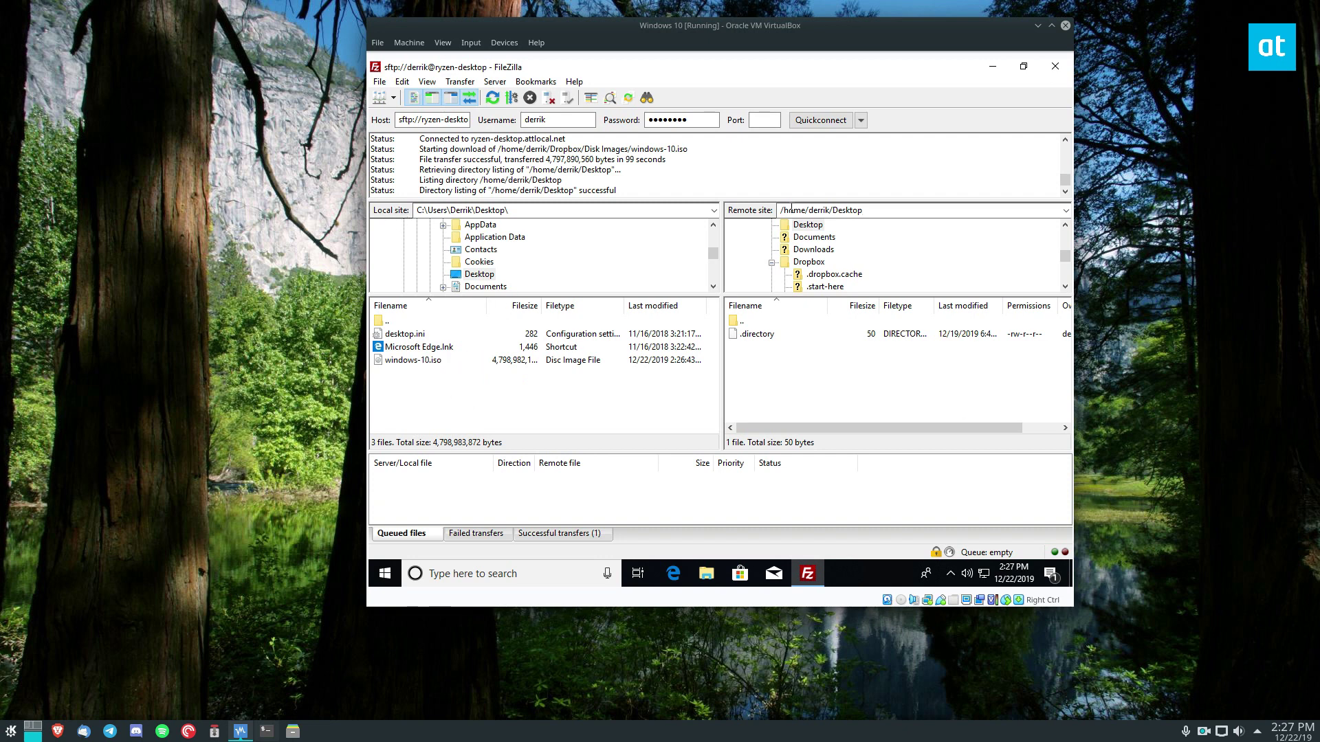
right_click(403, 361)
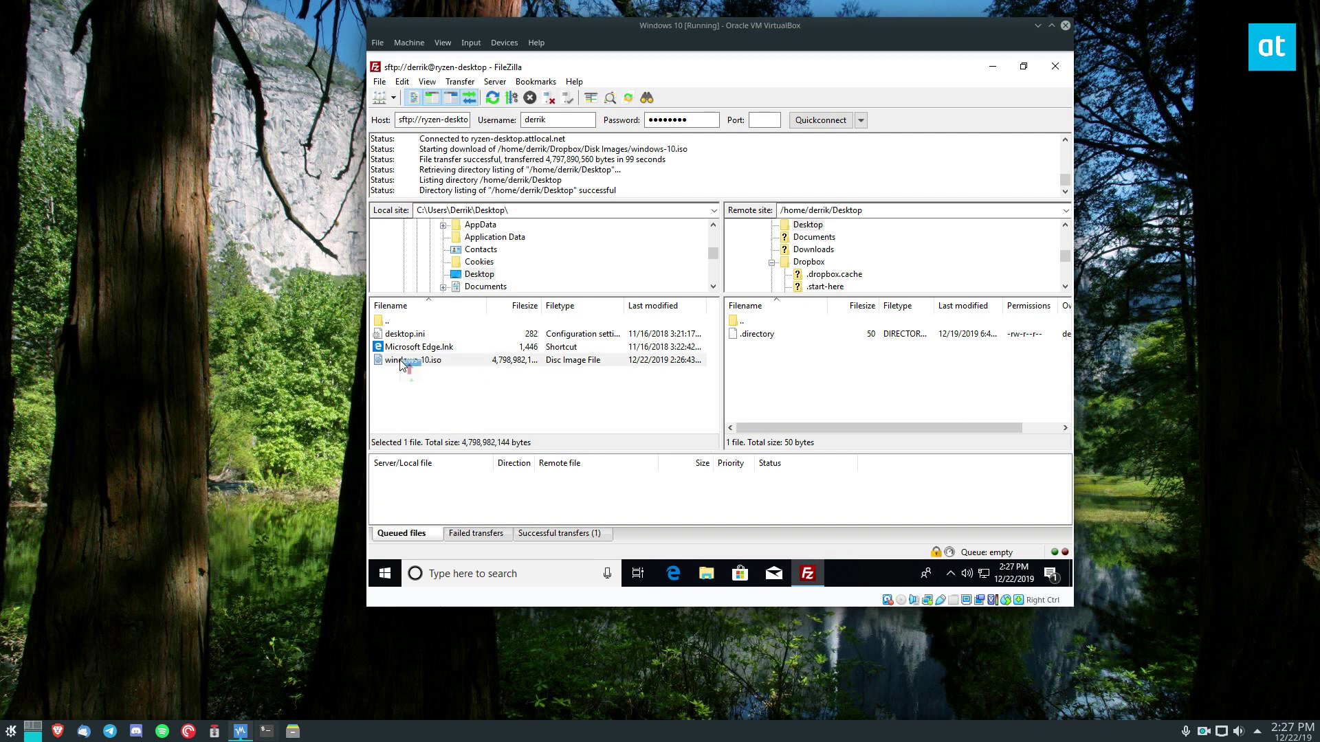
left_click(471, 372)
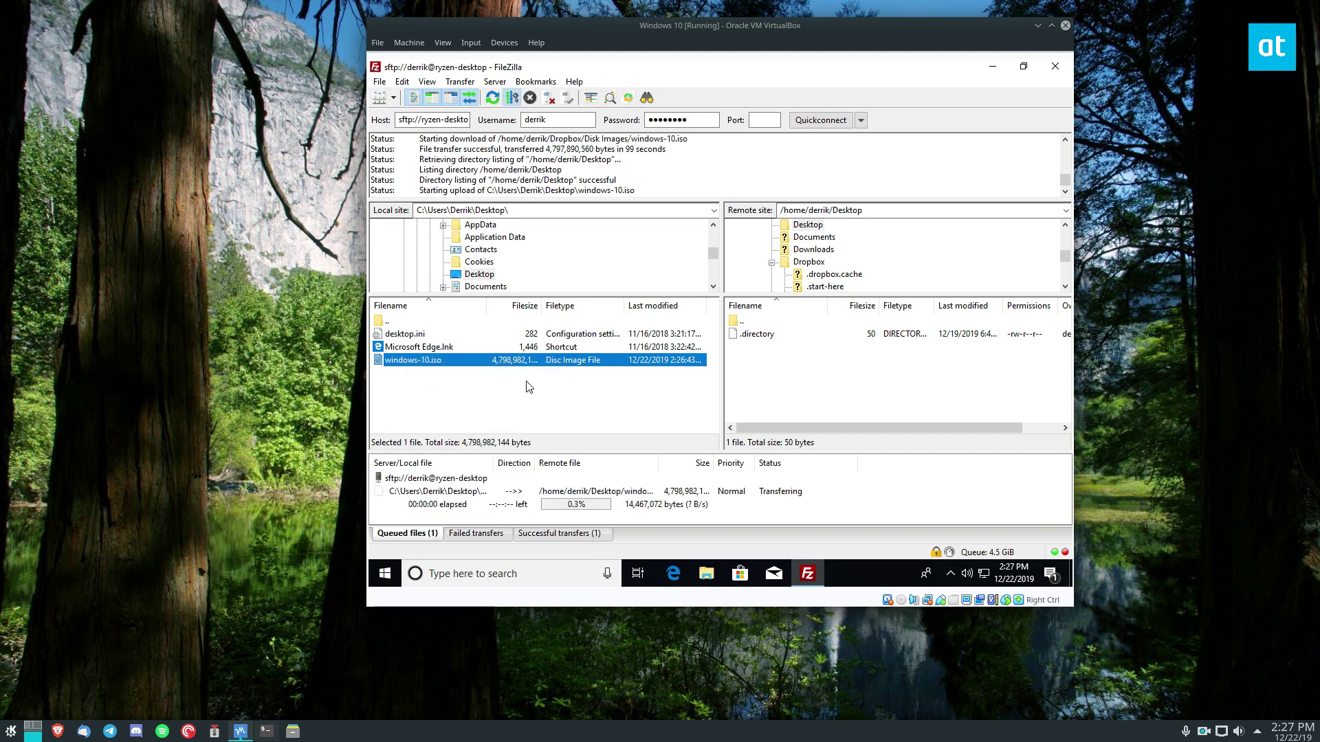